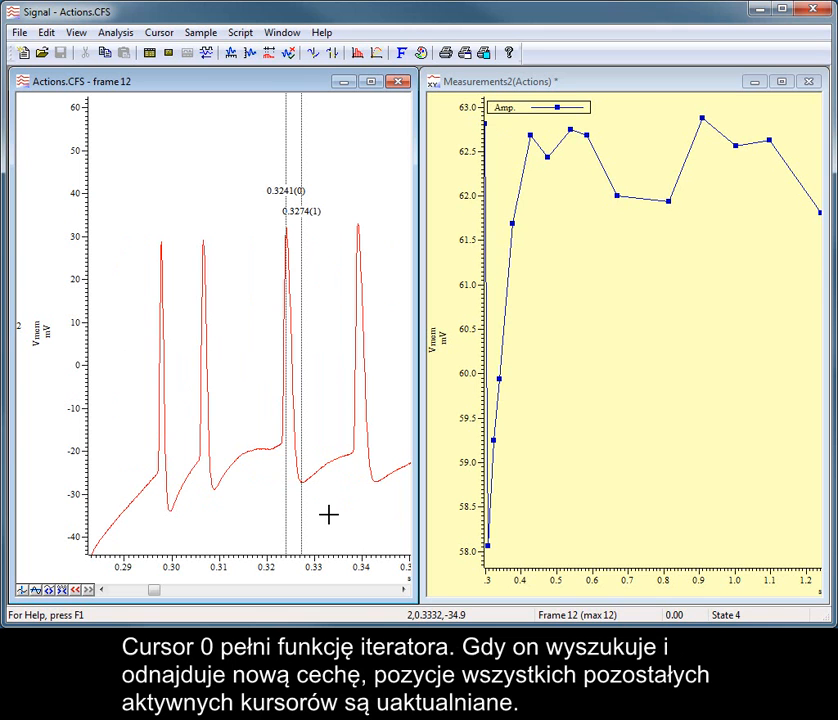
Step: Search right through four successive action potentials in frame 12 of Actions.CFS with the active cursors
key("ctrl+shift+Right")
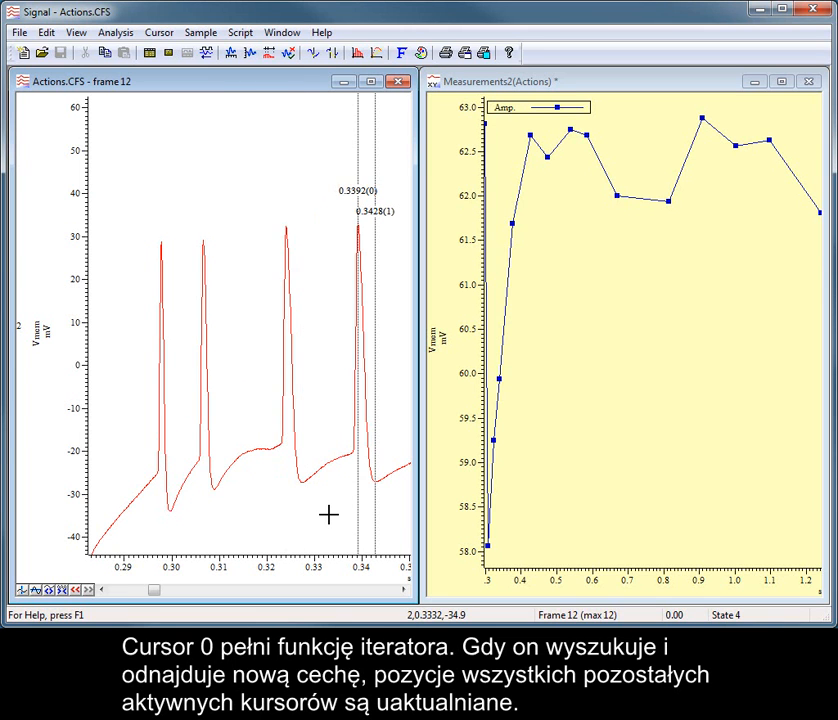
key("ctrl+shift+Right")
key("ctrl+shift+Right")
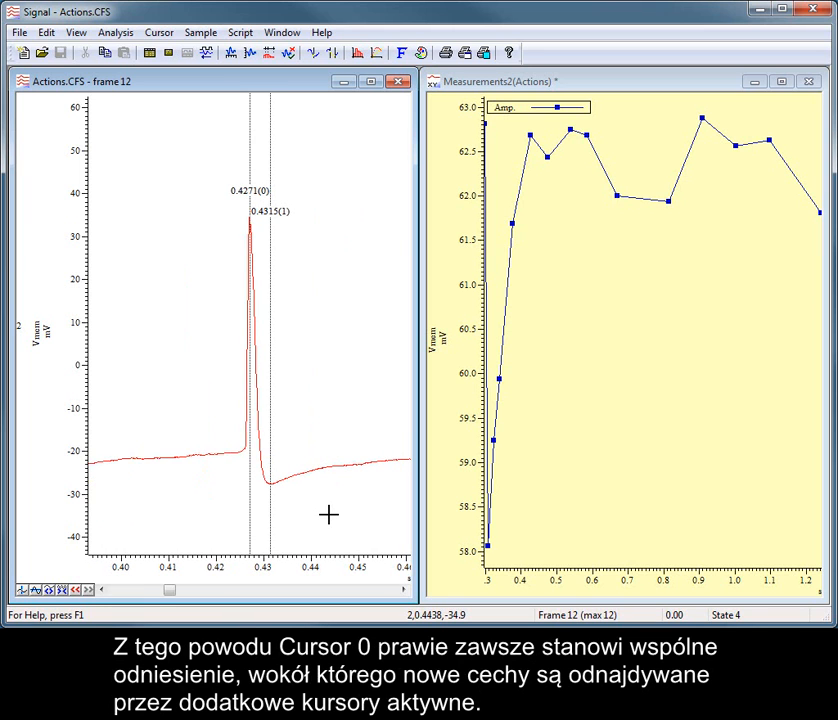
key("ctrl+shift+Right")
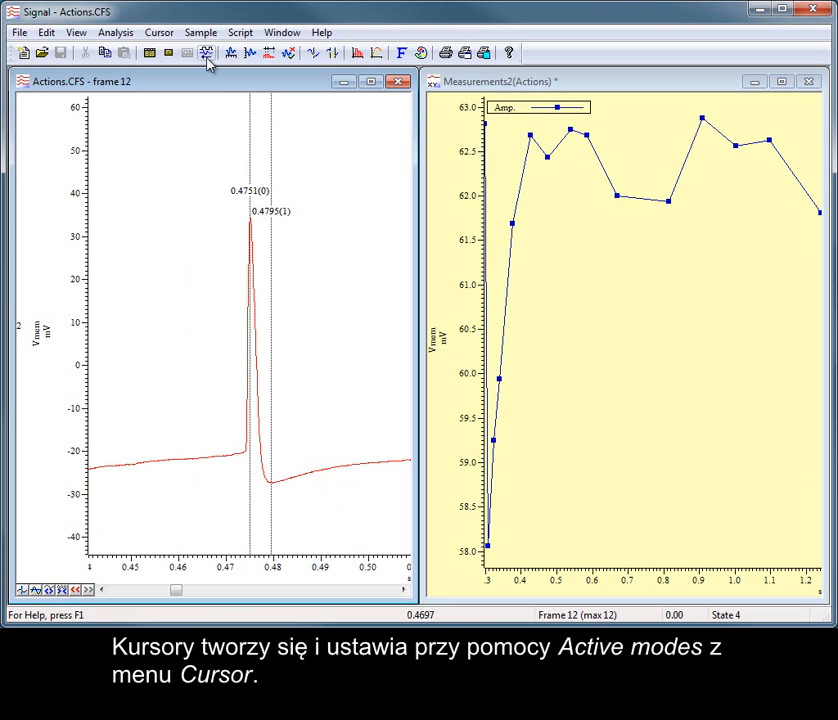
Step: Close the Actions.CFS and Measurements2(Actions) windows without saving, and maximize the Action potentials.cfs window
left_click(166, 36)
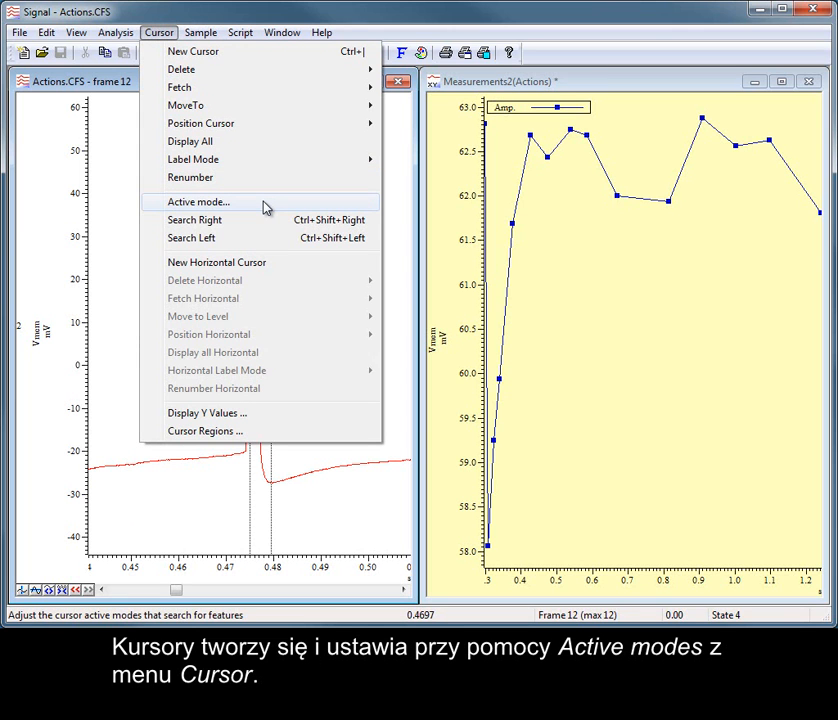
left_click(133, 82)
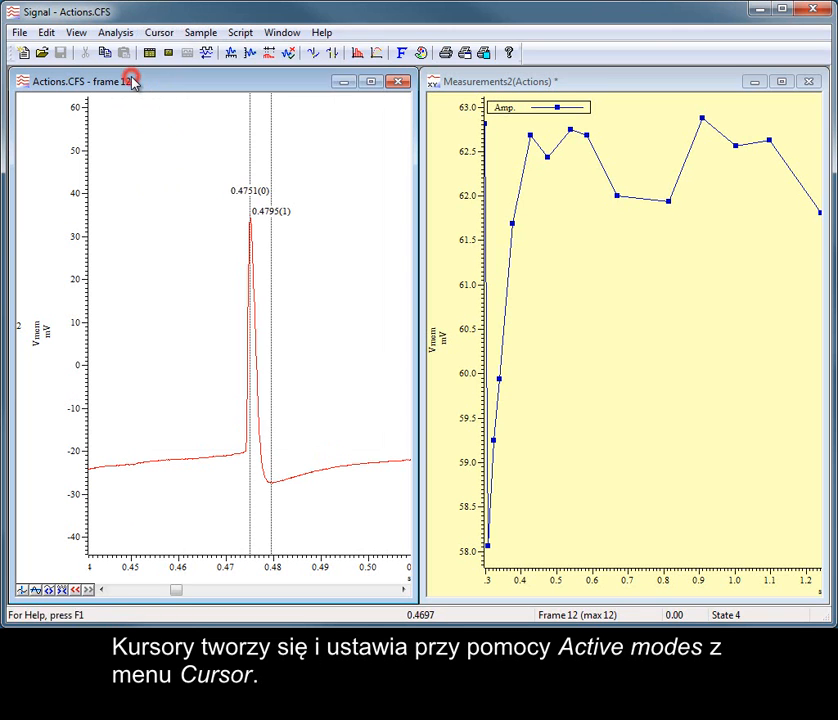
left_click(404, 84)
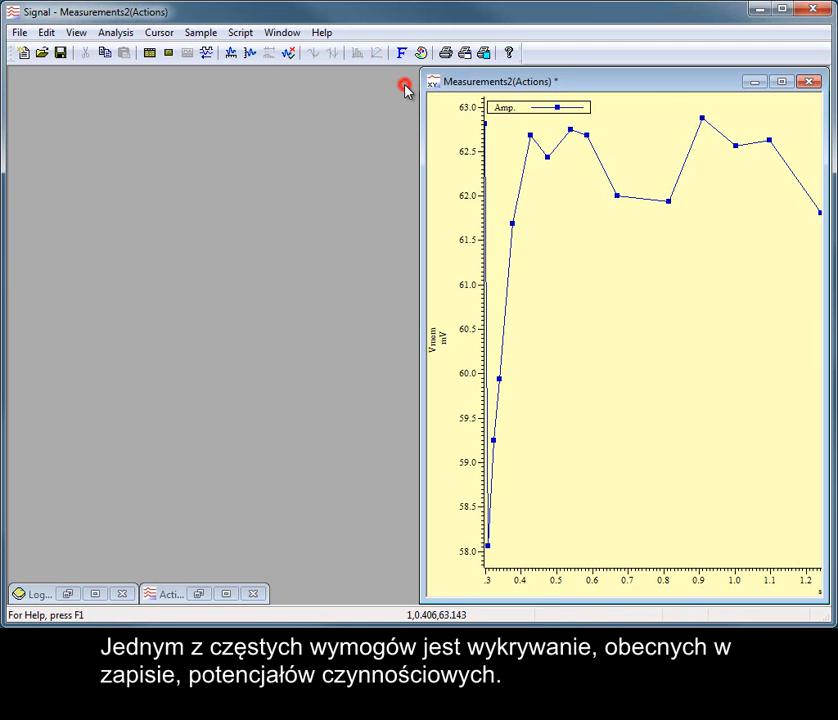
left_click(808, 81)
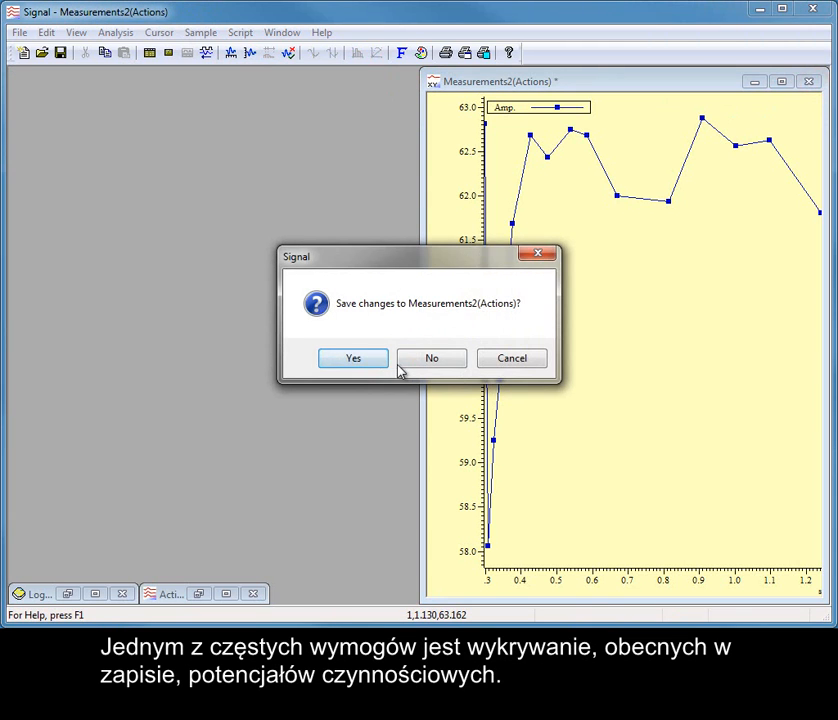
left_click(405, 362)
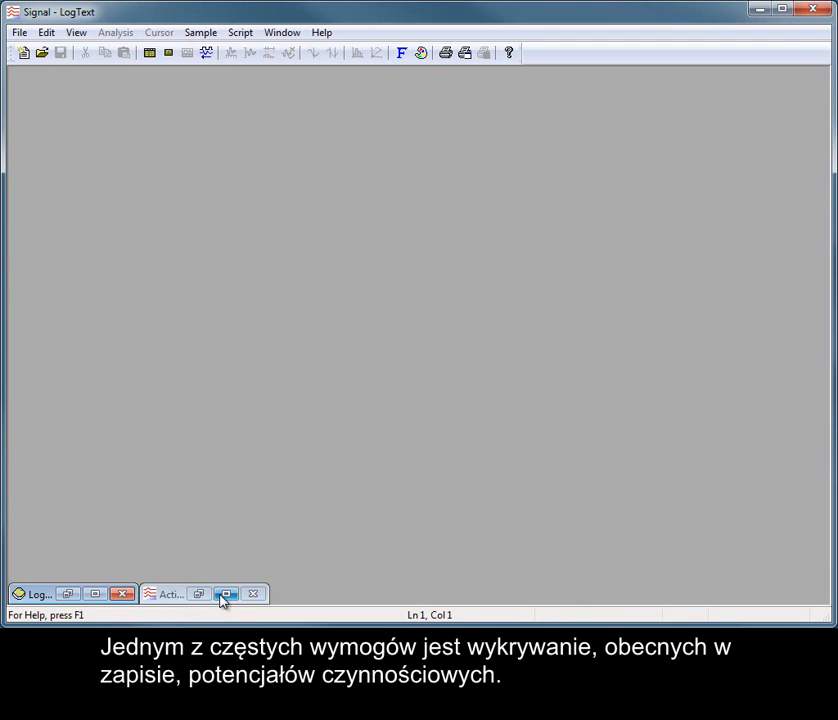
left_click(224, 596)
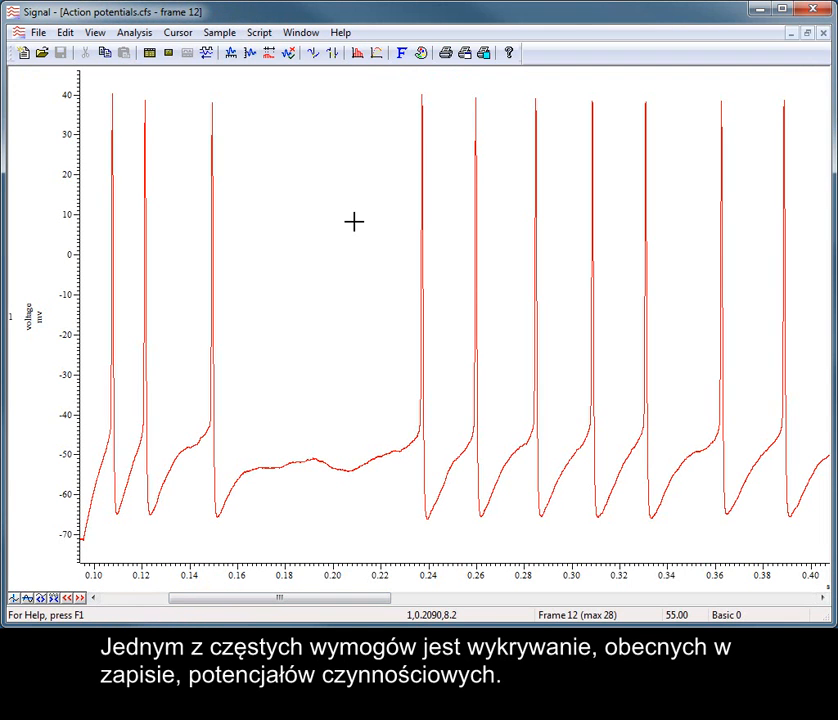
Step: Configure cursor 0's active mode as Peak find on channel 1 voltage, with minimum amplitude 50 mV, maximum width 0 and minimum step 0
left_click(178, 33)
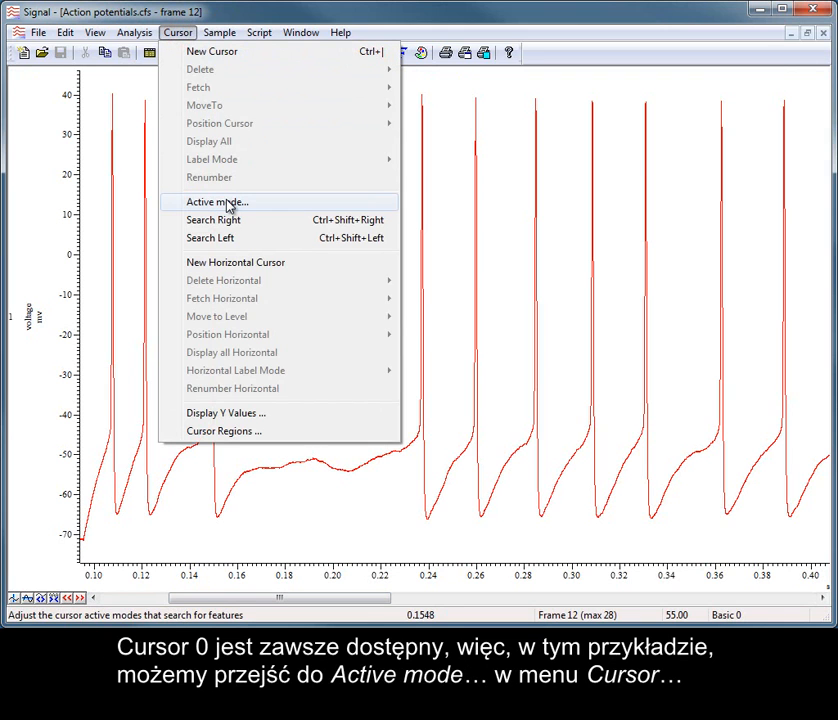
left_click(229, 204)
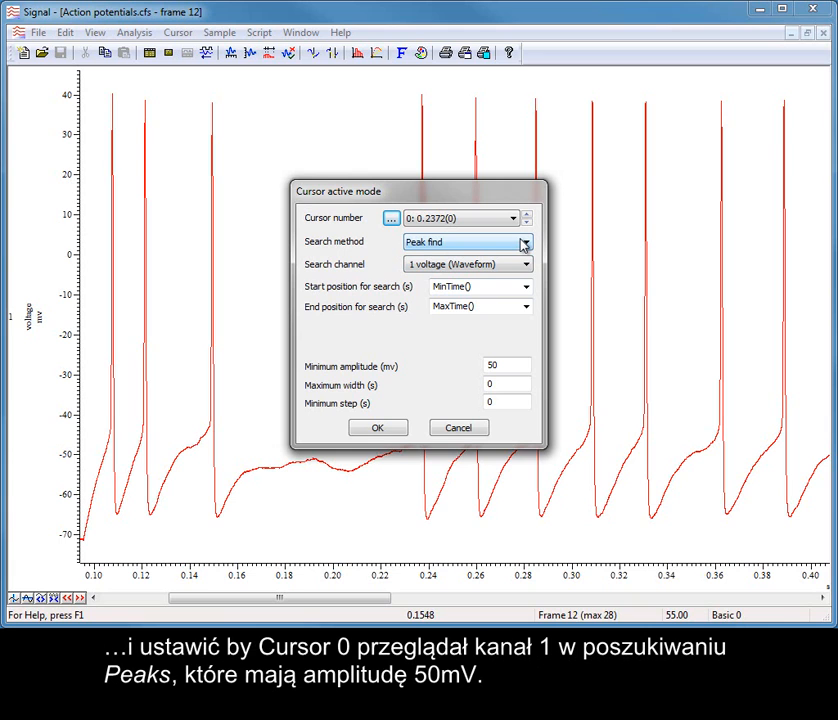
left_click(514, 366)
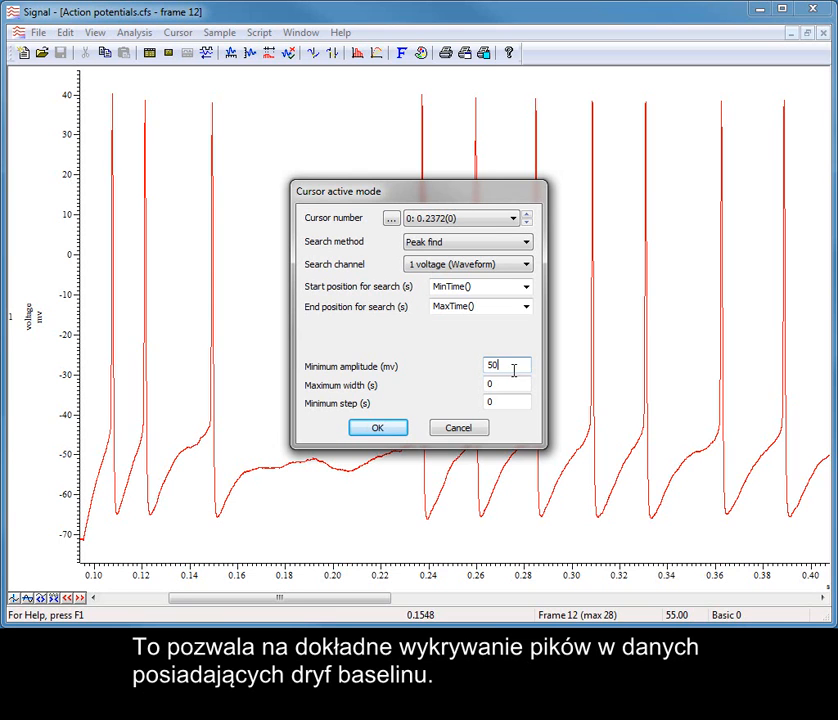
left_click(511, 388)
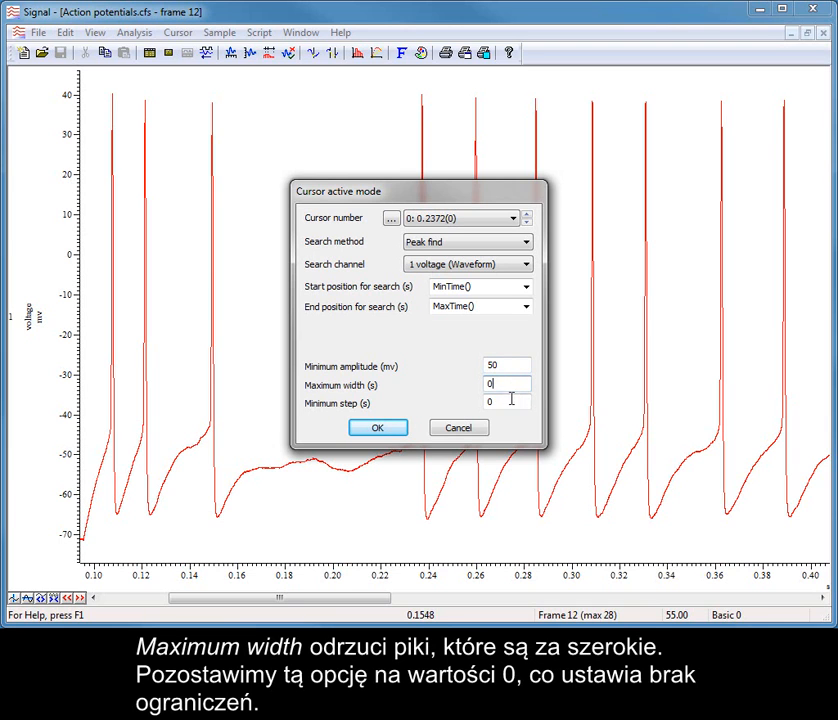
left_click(510, 403)
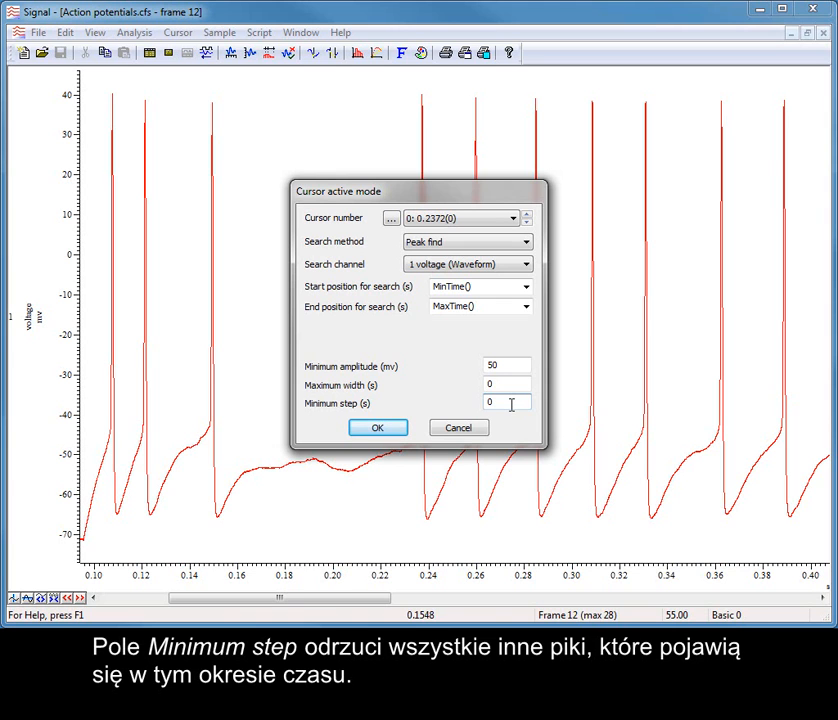
left_click(367, 428)
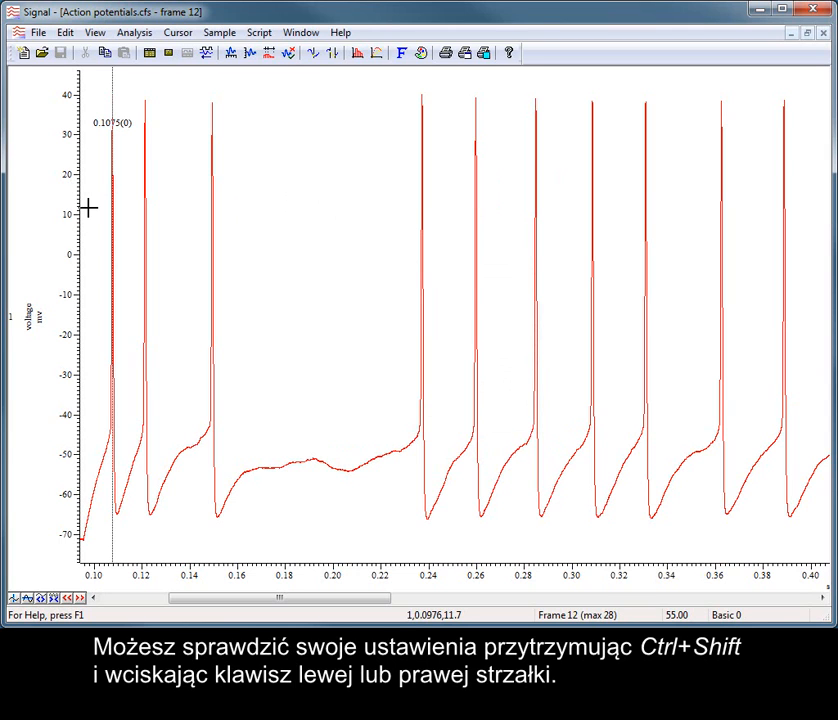
Step: Check the peak detection by searching right with cursor 0 through three successive action potentials
key("ctrl+shift+Right")
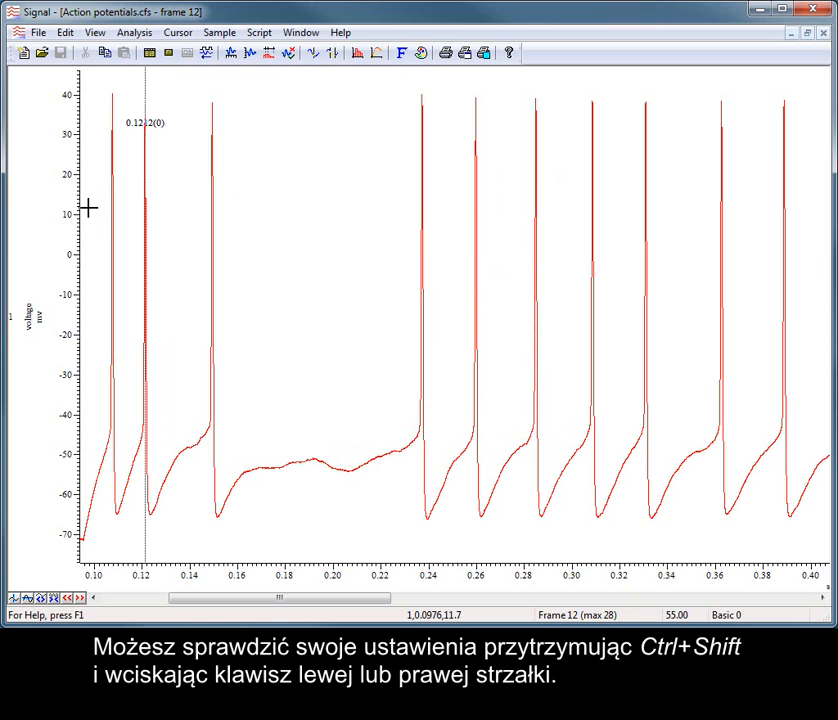
key("ctrl+shift+Right")
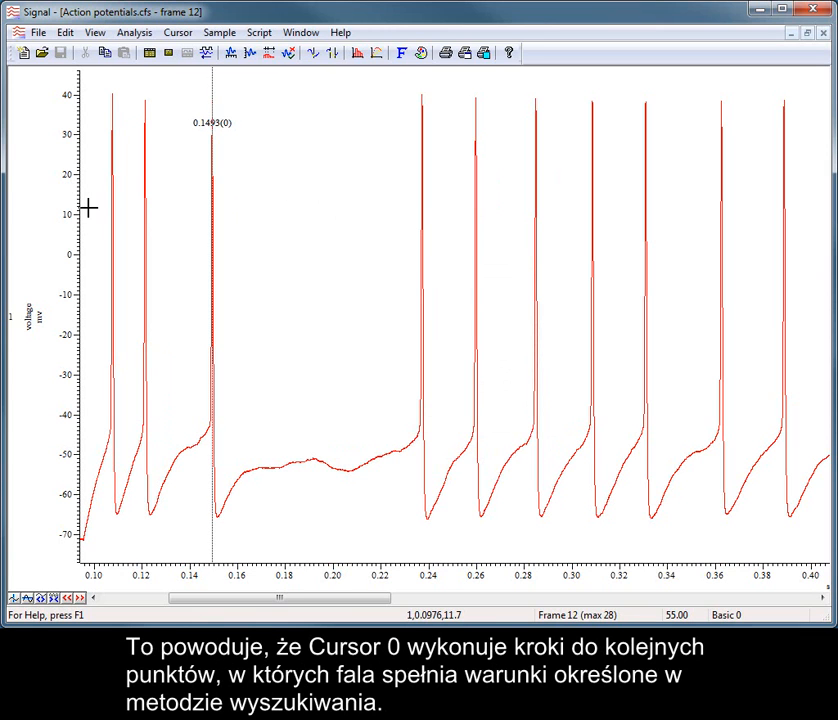
key("ctrl+shift+Right")
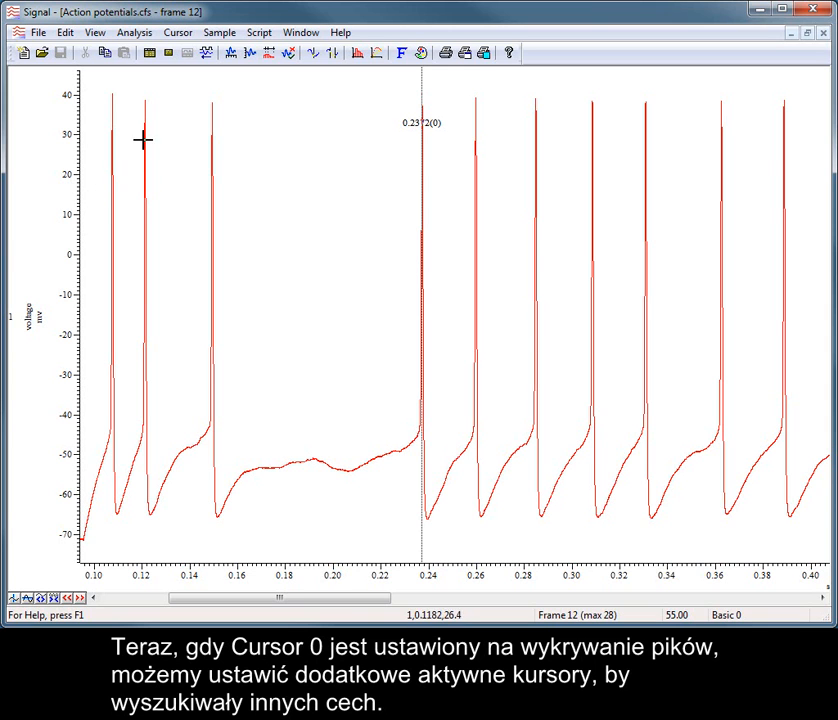
Step: Add a new vertical cursor and set cursor 1's active mode search method to Trough find
left_click(180, 34)
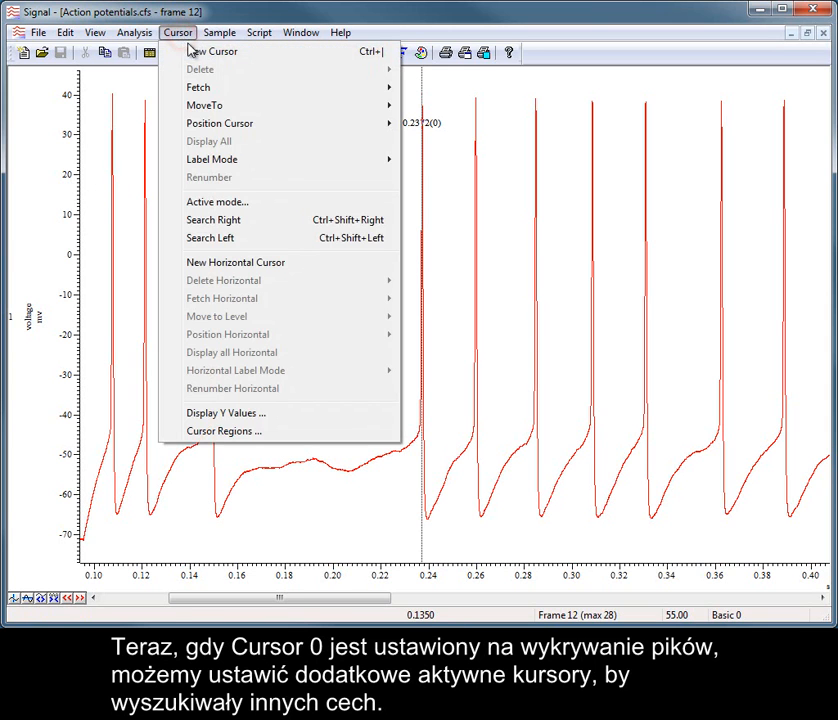
left_click(165, 52)
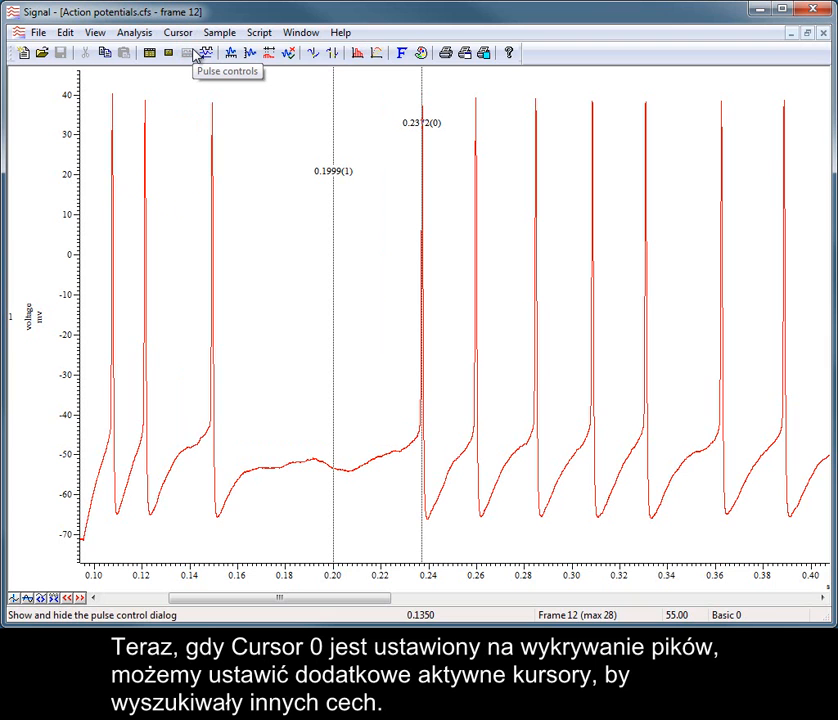
left_click(178, 32)
left_click(236, 203)
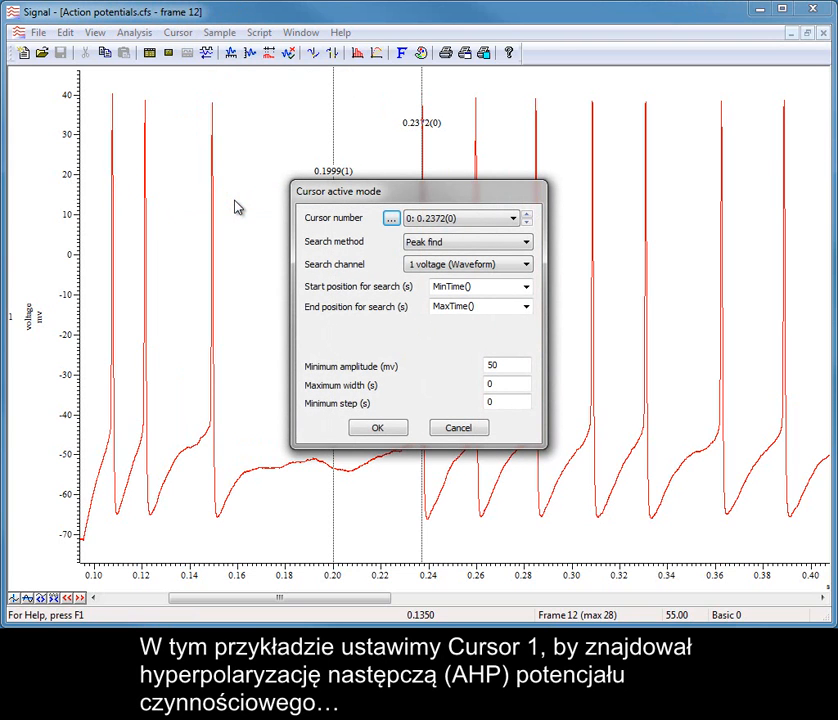
left_click(513, 220)
left_click(511, 245)
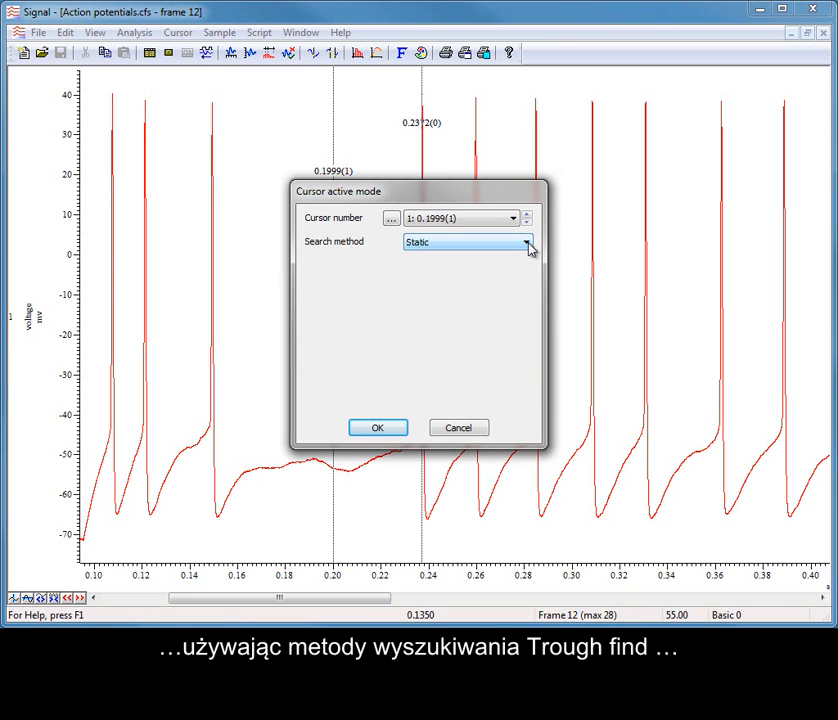
left_click(528, 244)
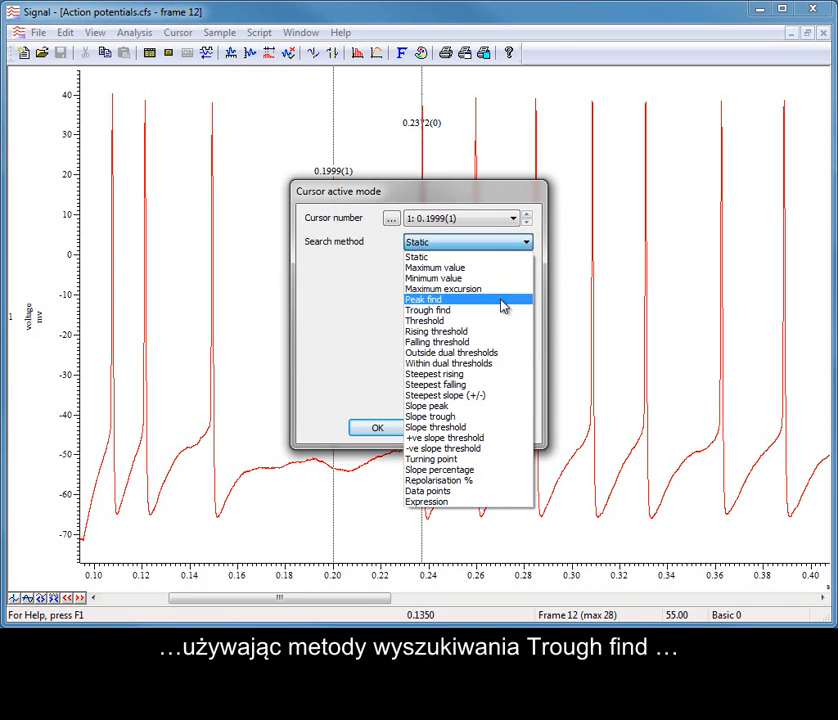
left_click(501, 311)
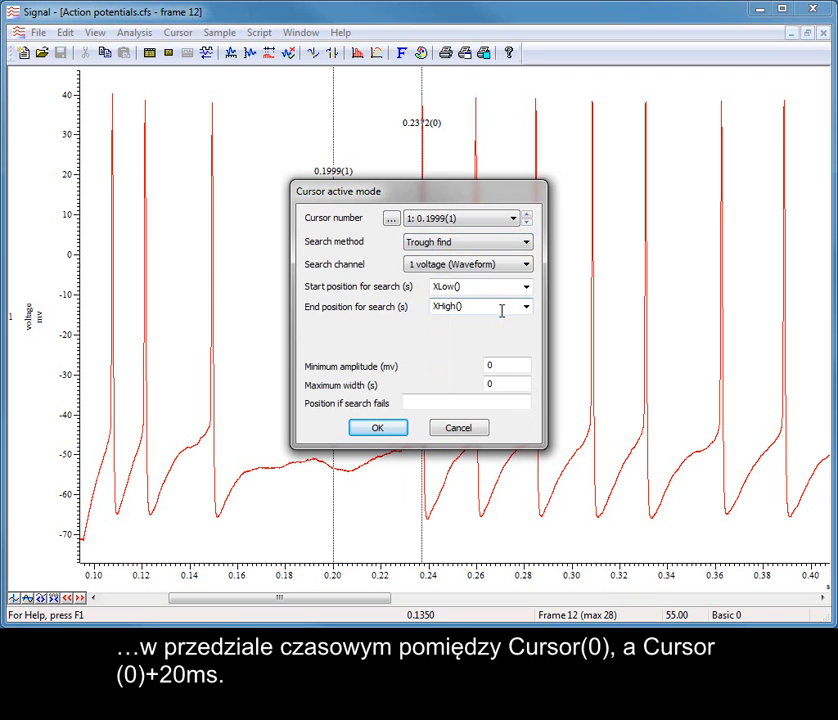
Step: Set cursor 1's search range to start at Cursor(0) and end at Cursor(0)+0.02
left_click(527, 287)
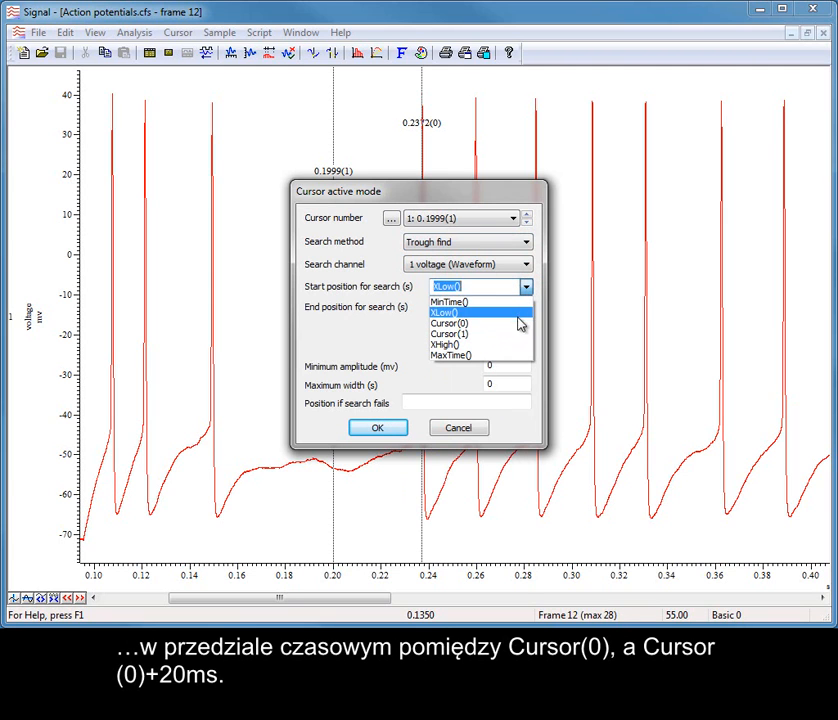
left_click(519, 323)
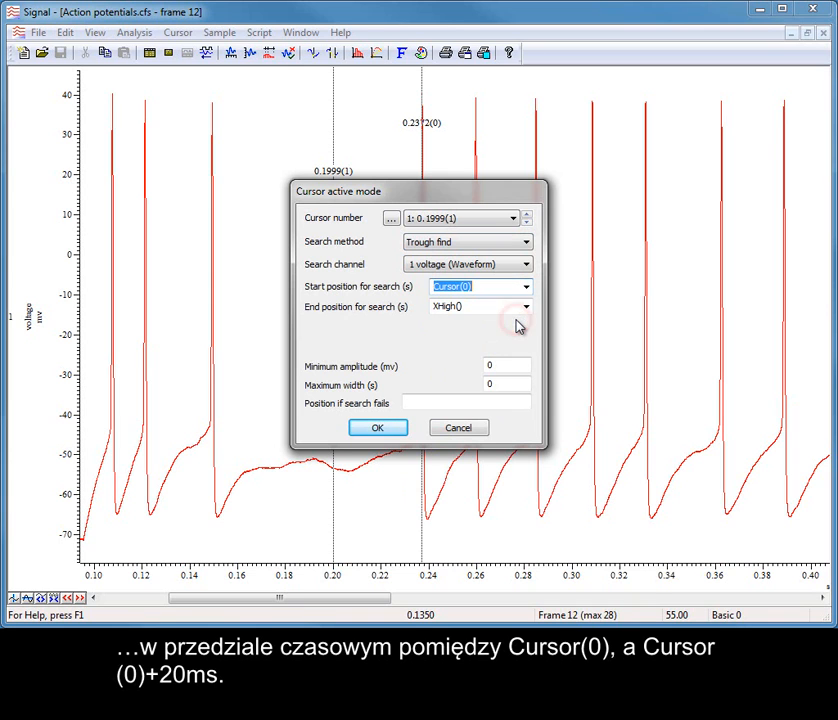
left_click(527, 308)
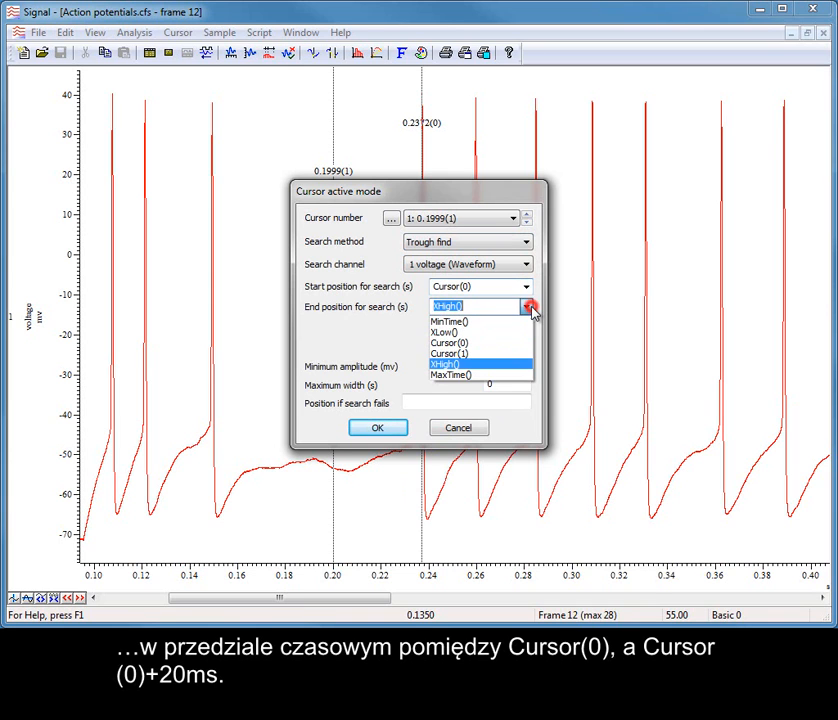
left_click(519, 344)
left_click(503, 308)
type("+0.02")
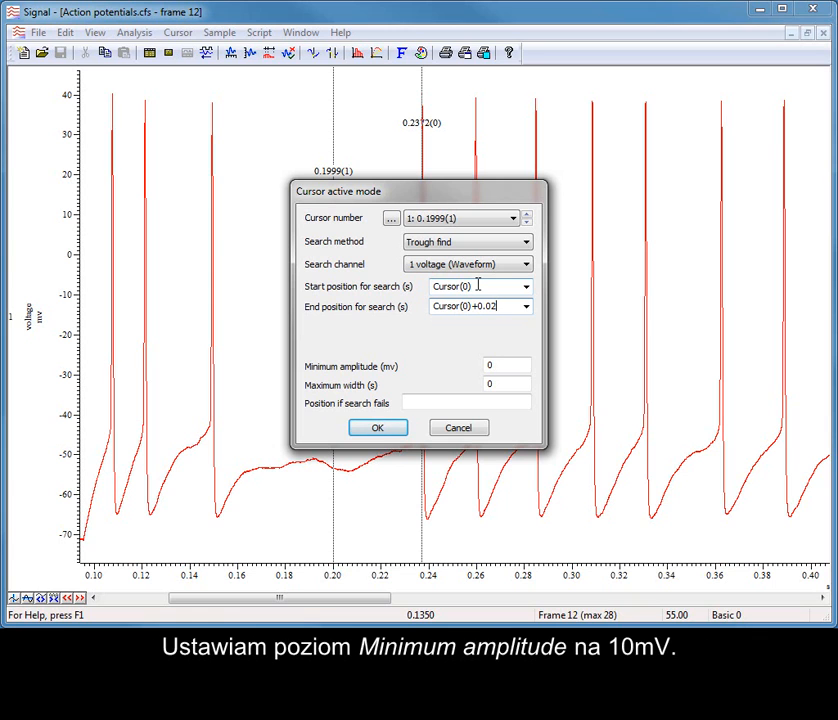
Step: Set cursor 1's minimum amplitude to 10 mV and apply the active mode settings
left_click(500, 365)
double_click(500, 365)
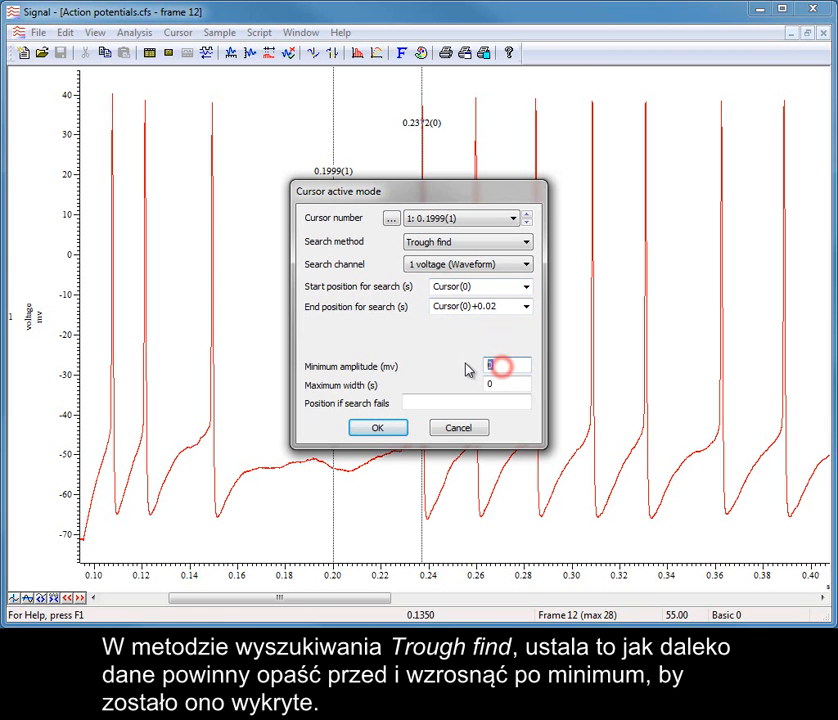
type("10")
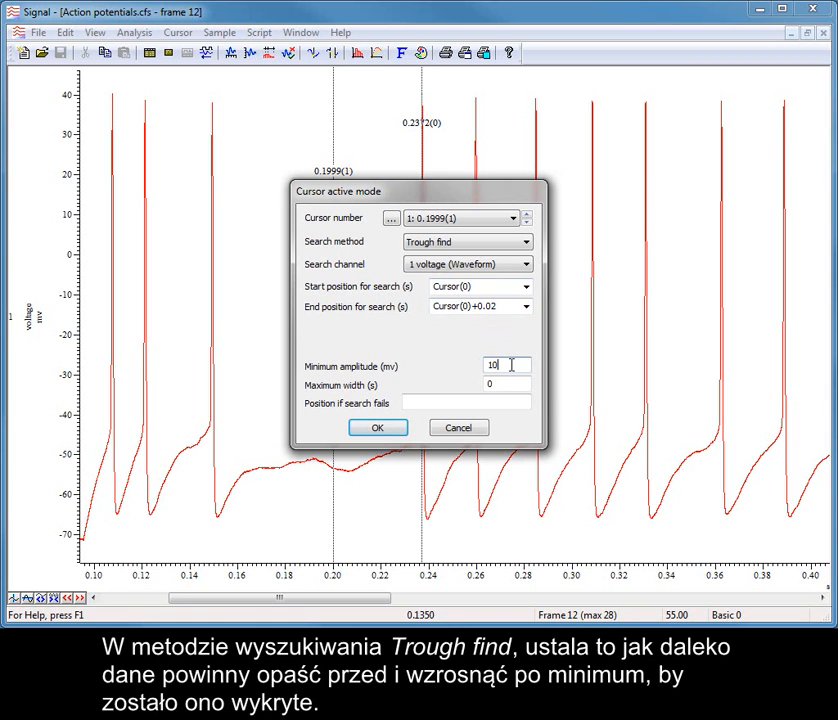
left_click(390, 432)
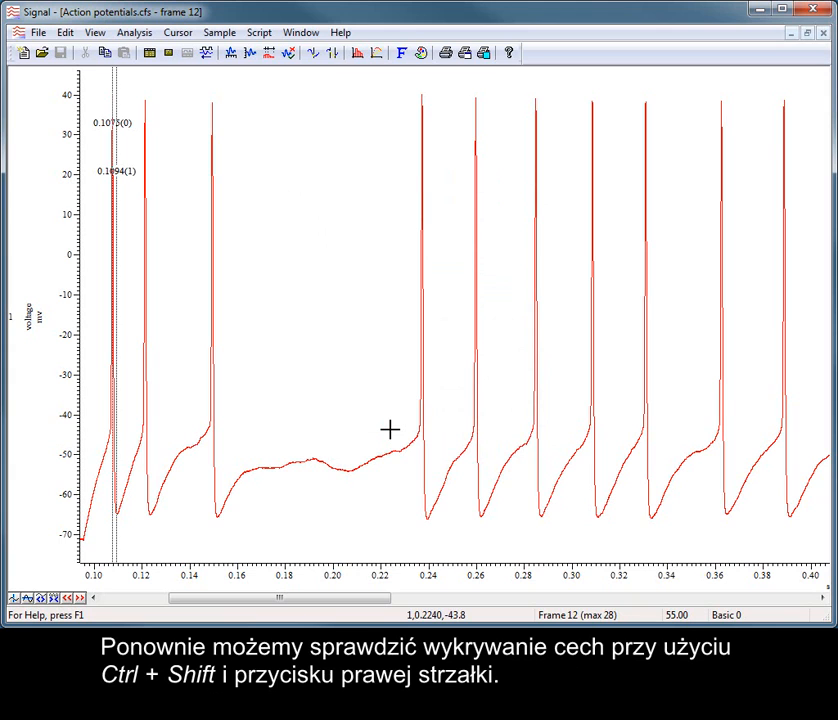
Step: Check the peak and trough detection by searching right through successive action potentials, viewing the spike near 0.149 s in close-up
key("ctrl+shift+Right")
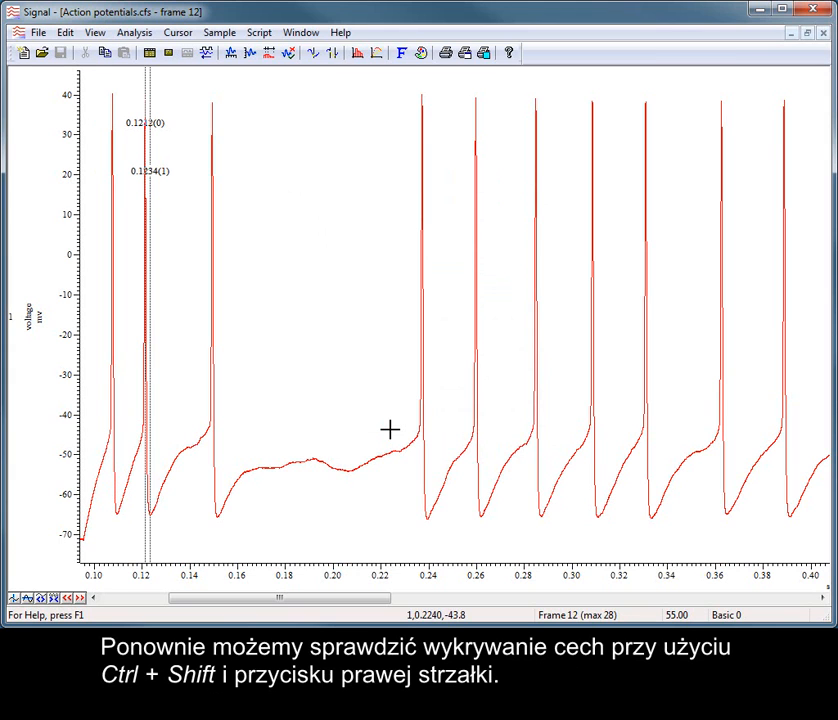
key("ctrl+shift+Right")
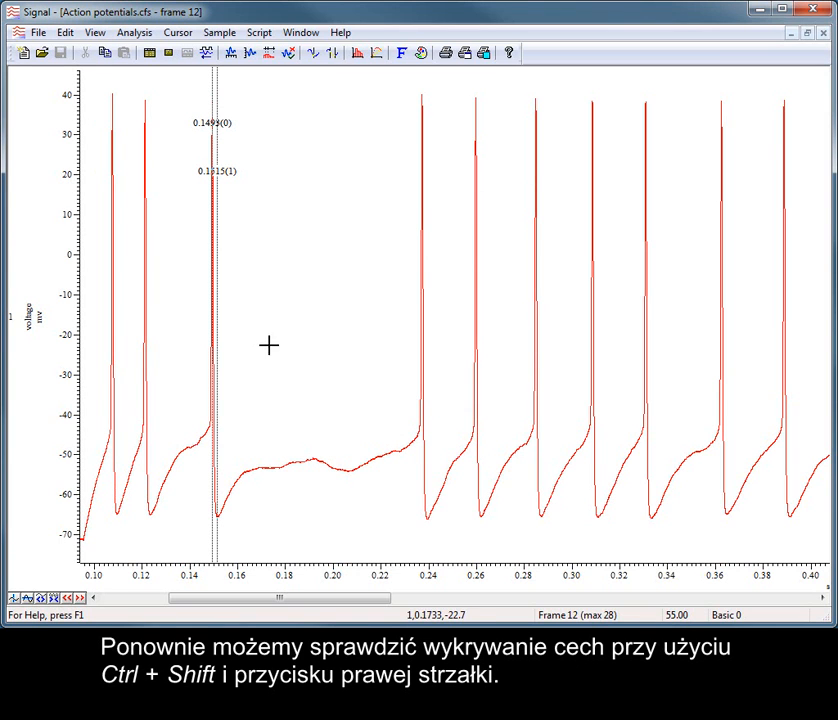
left_click_drag(184, 350, 238, 350)
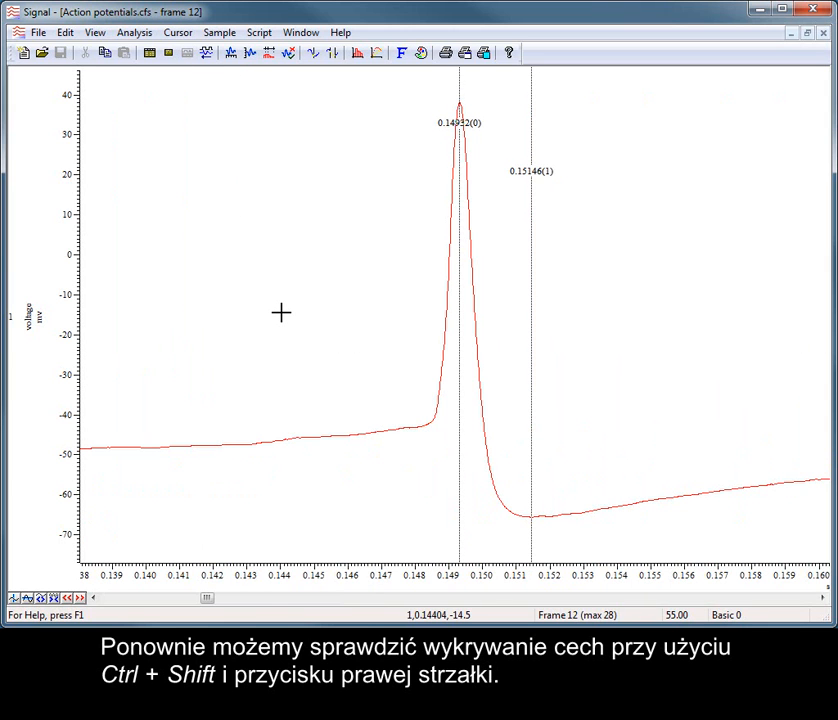
key("ctrl+shift+Right")
key("ctrl+shift+Right")
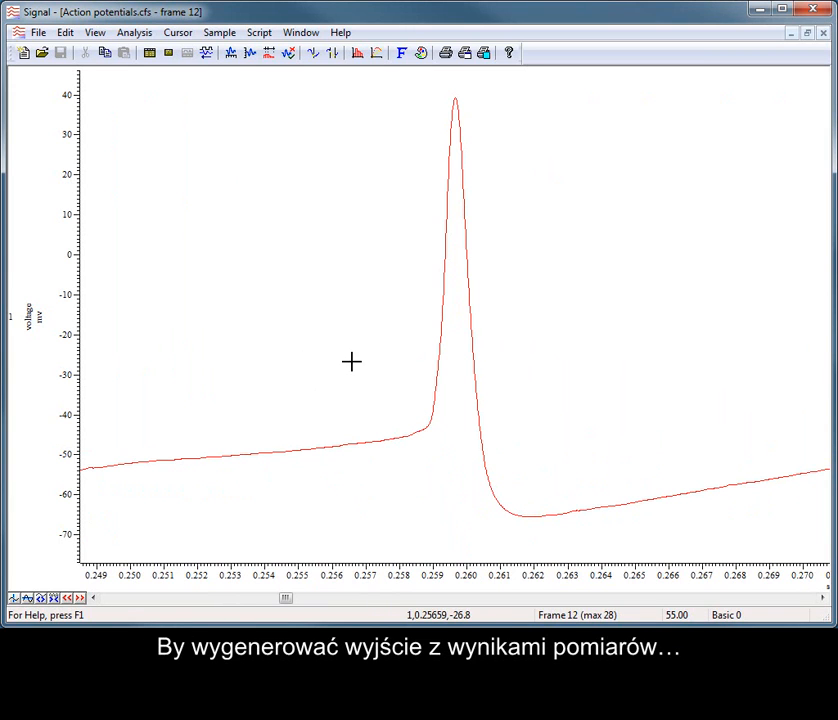
Step: Start a new XY view of measurements and review the Cursor 0 stepping range from MinTime() to MaxTime()
left_click(147, 34)
mouse_move(284, 116)
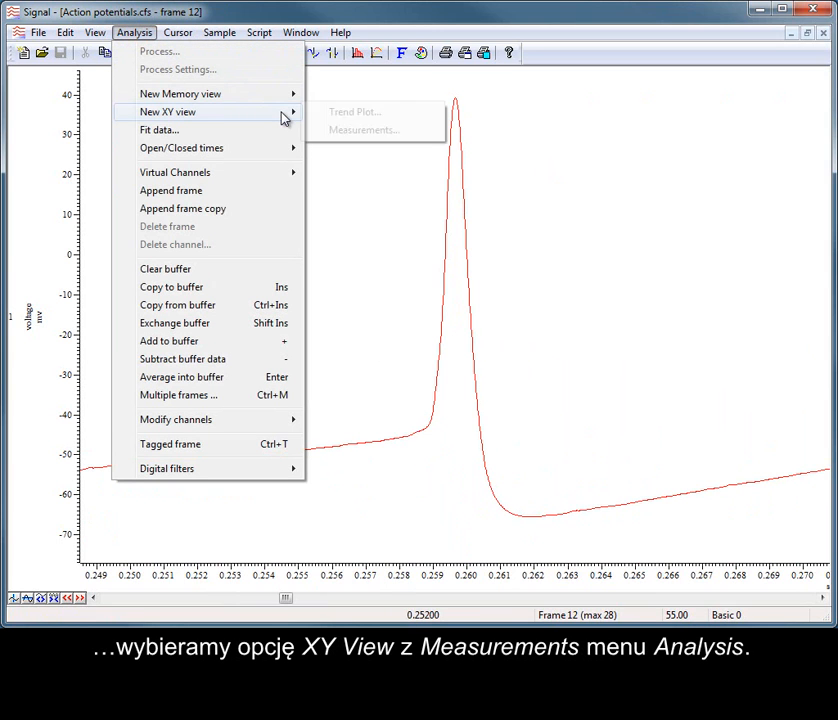
left_click(374, 138)
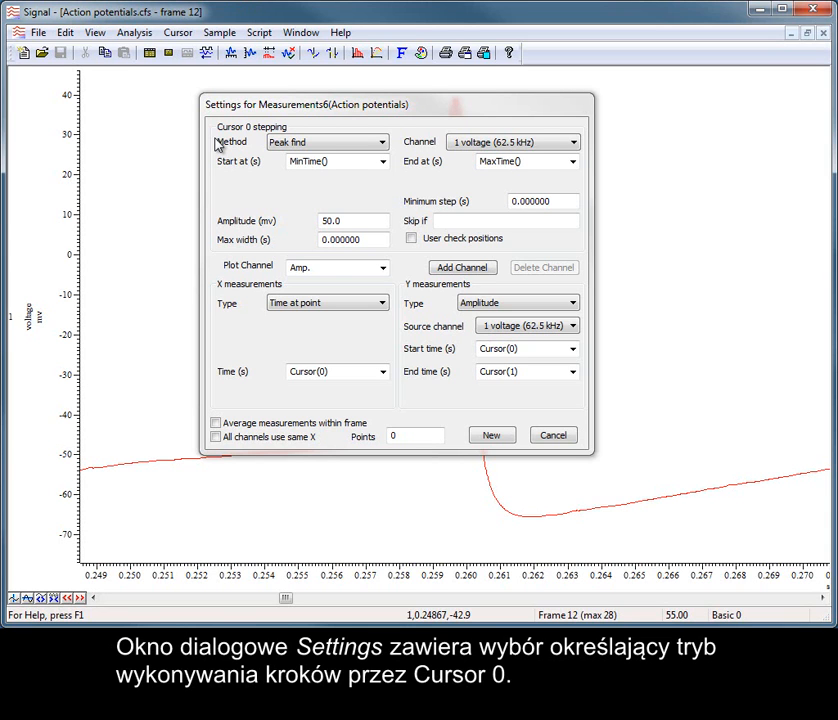
left_click(361, 165)
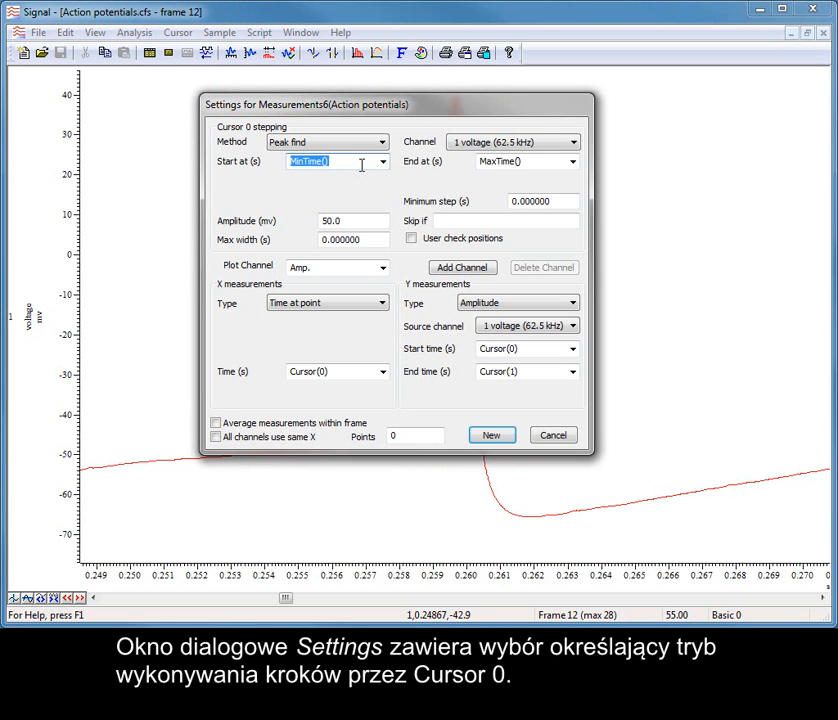
left_click(556, 166)
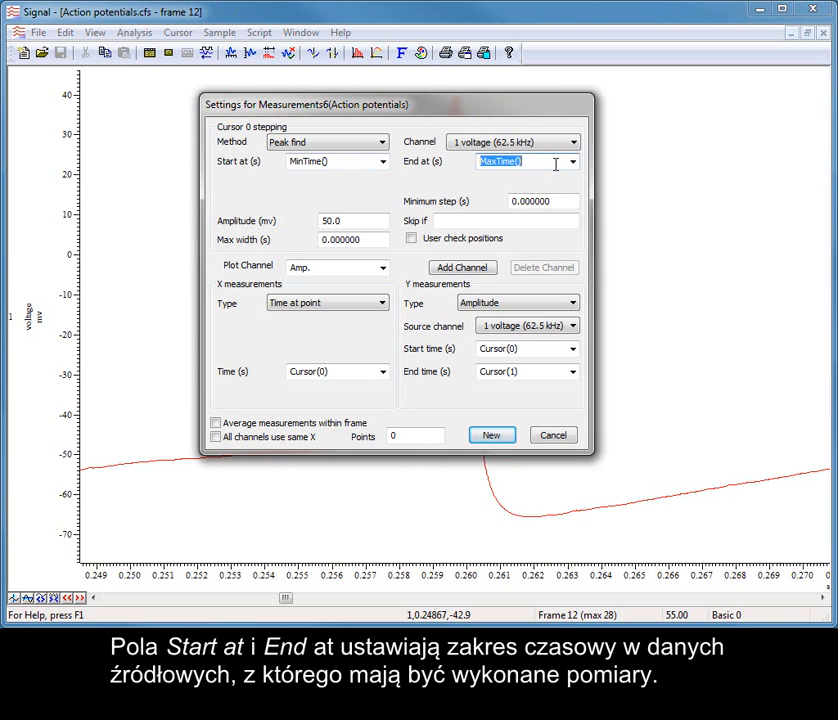
left_click(535, 161)
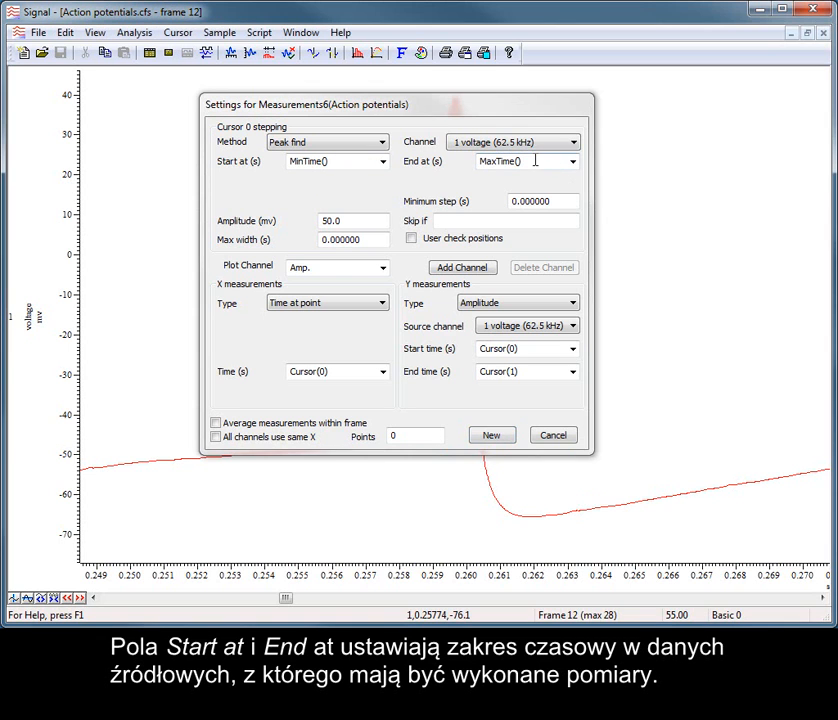
Step: Set the Amp. plot channel's X measurement to Time at point, taken at Cursor(0)
left_click(336, 269)
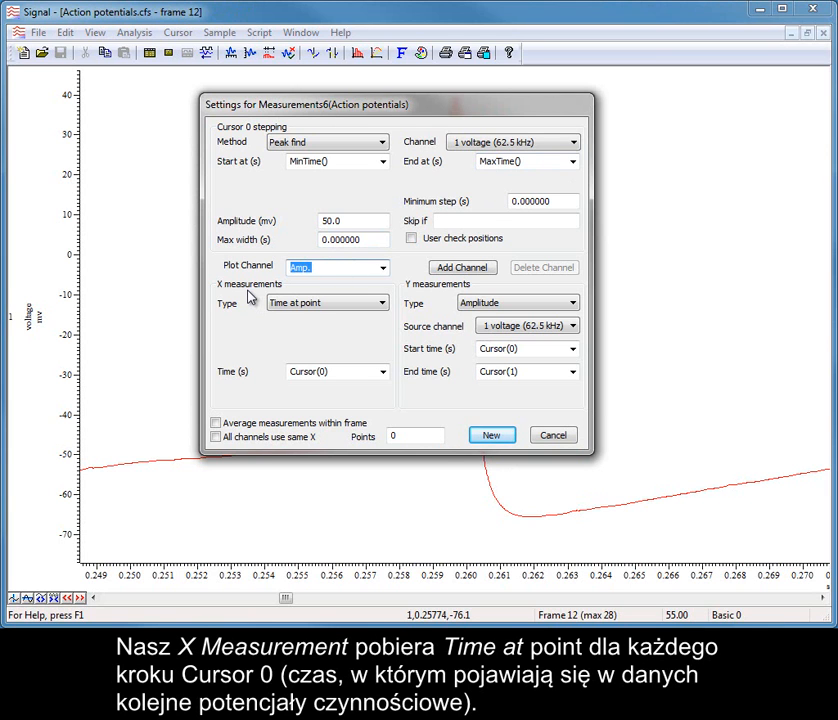
left_click(382, 303)
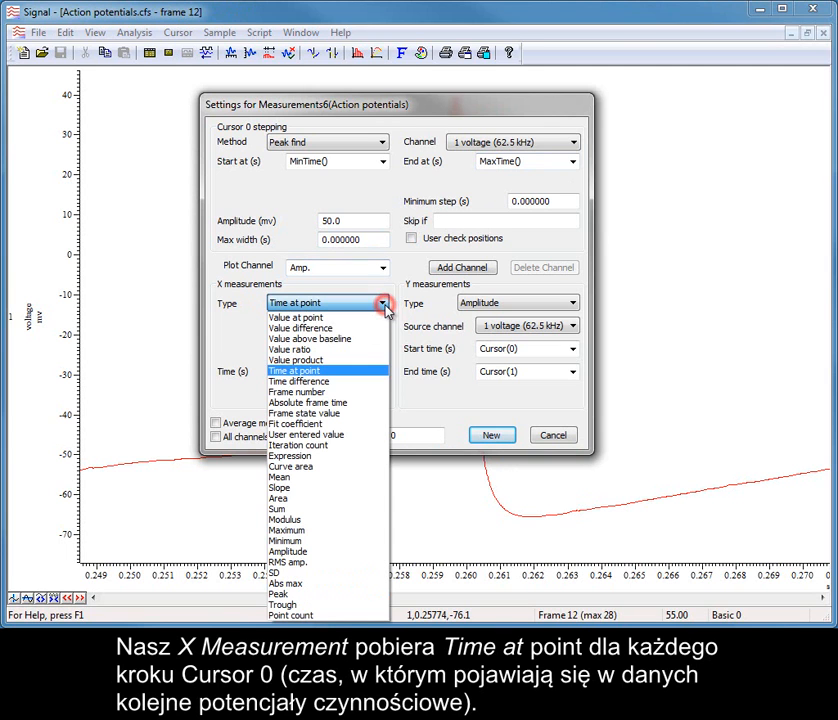
left_click(374, 370)
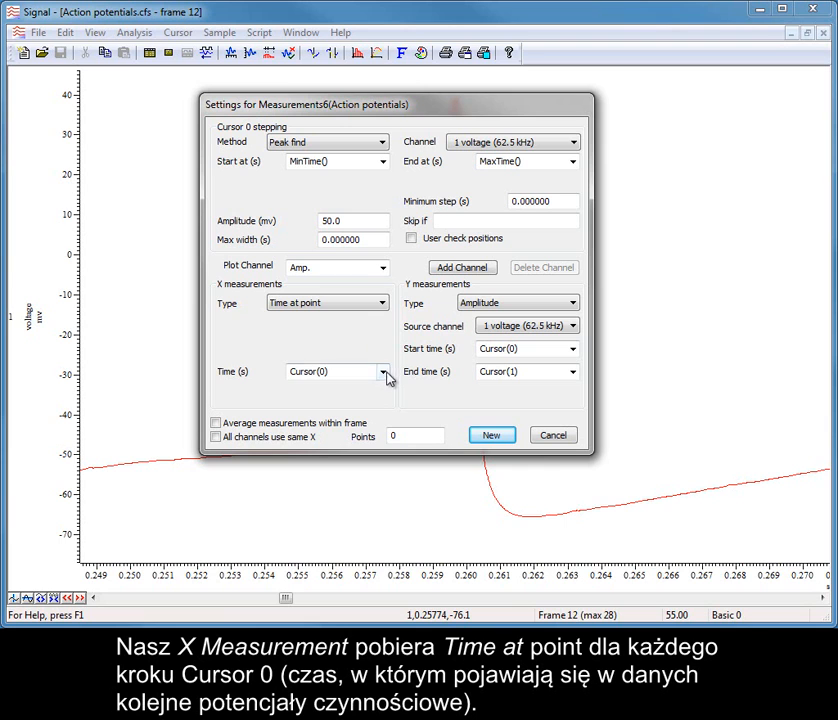
left_click(383, 372)
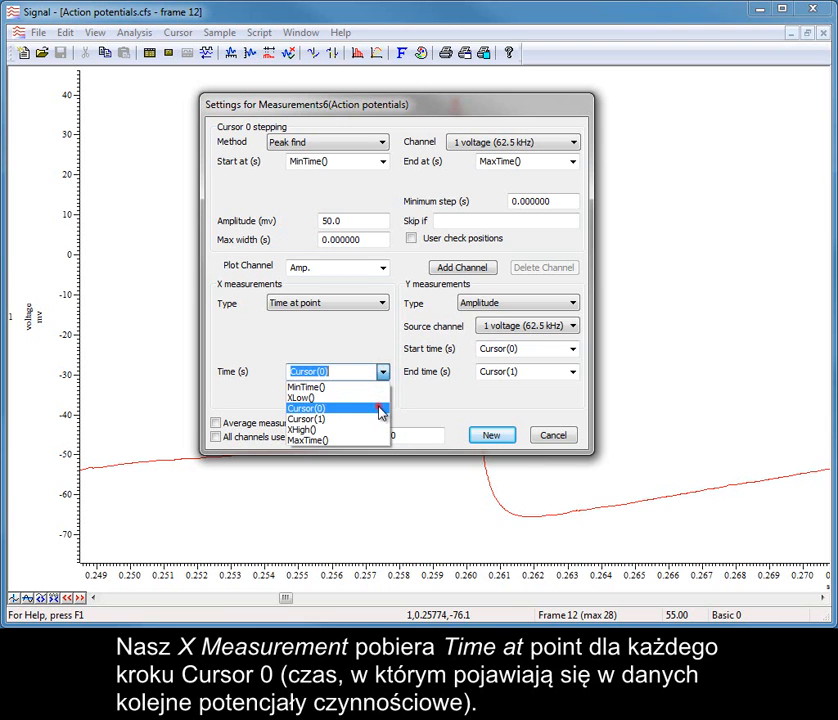
left_click(380, 408)
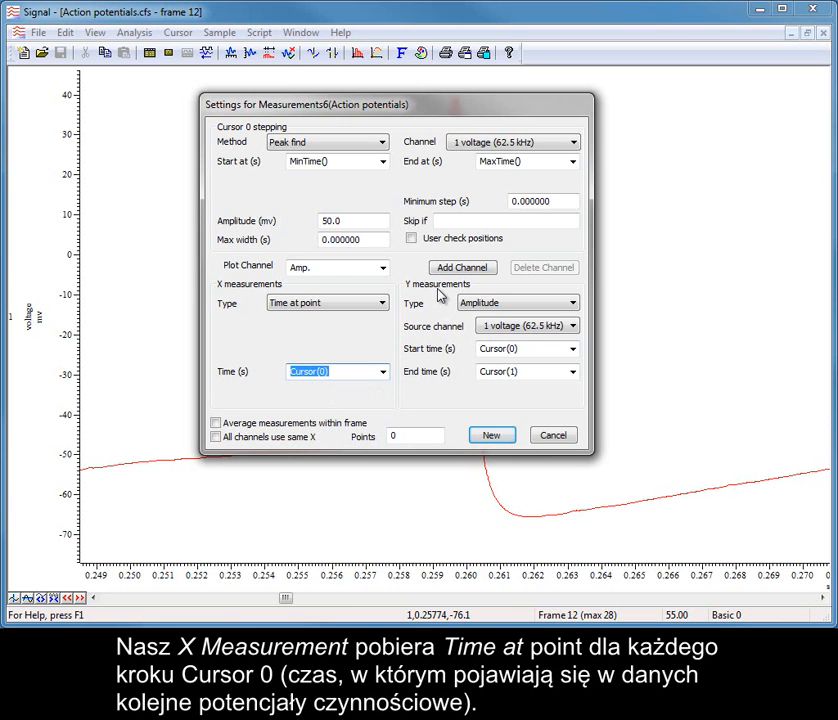
Step: Set the Amp. plot channel's Y measurement to Amplitude with its start time at Cursor(0)
left_click(549, 305)
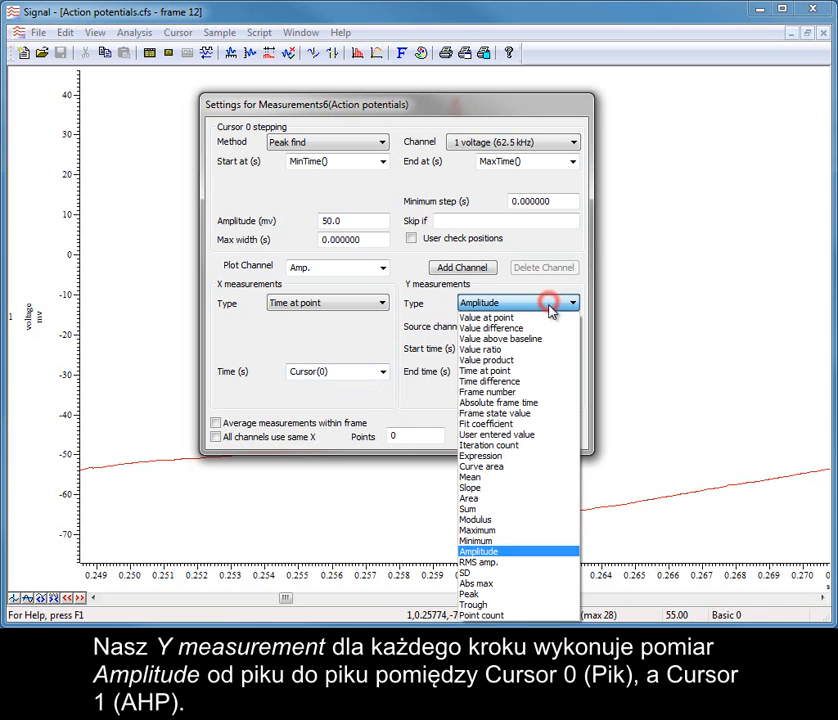
left_click(531, 553)
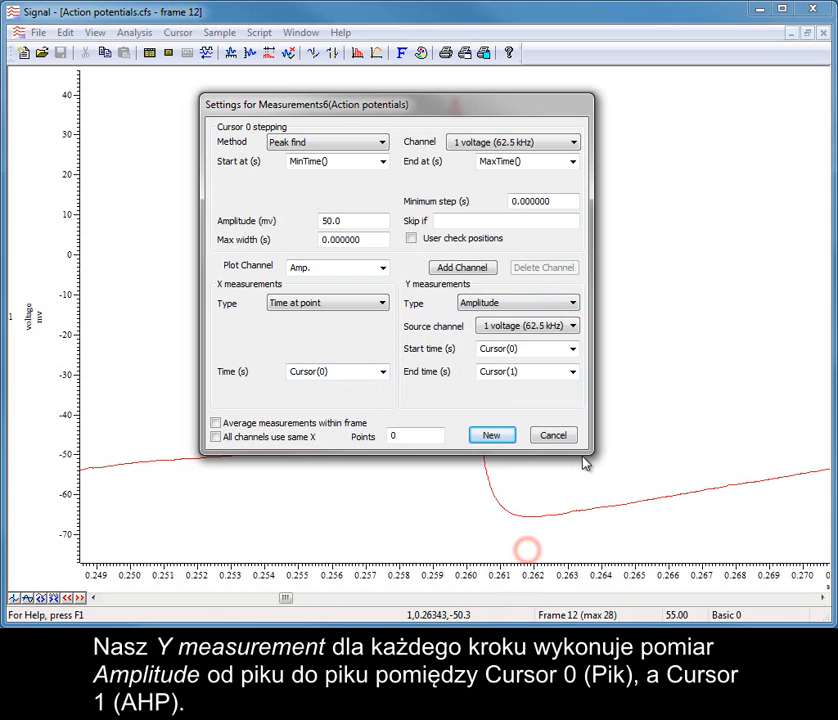
left_click(573, 348)
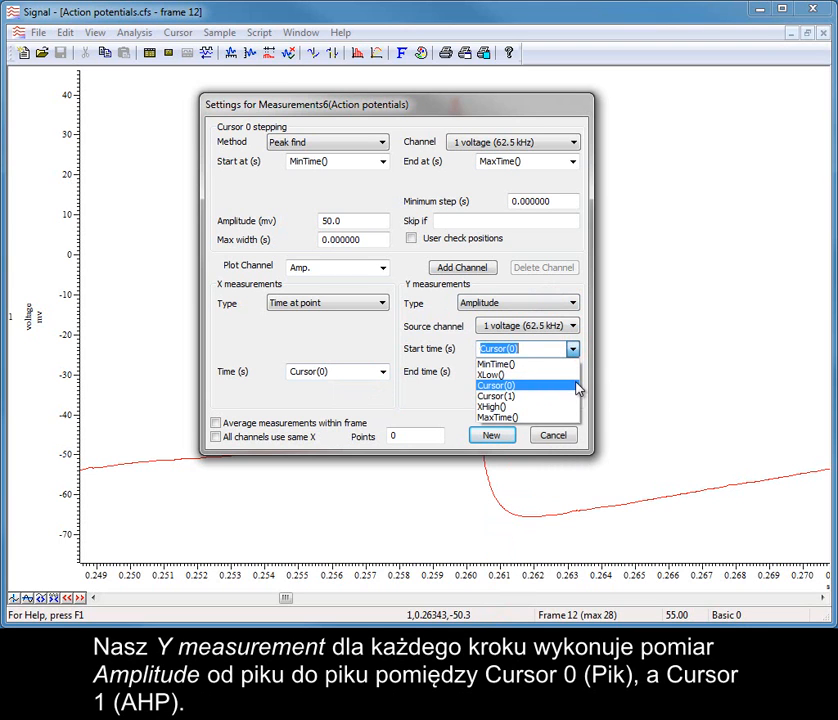
left_click(577, 386)
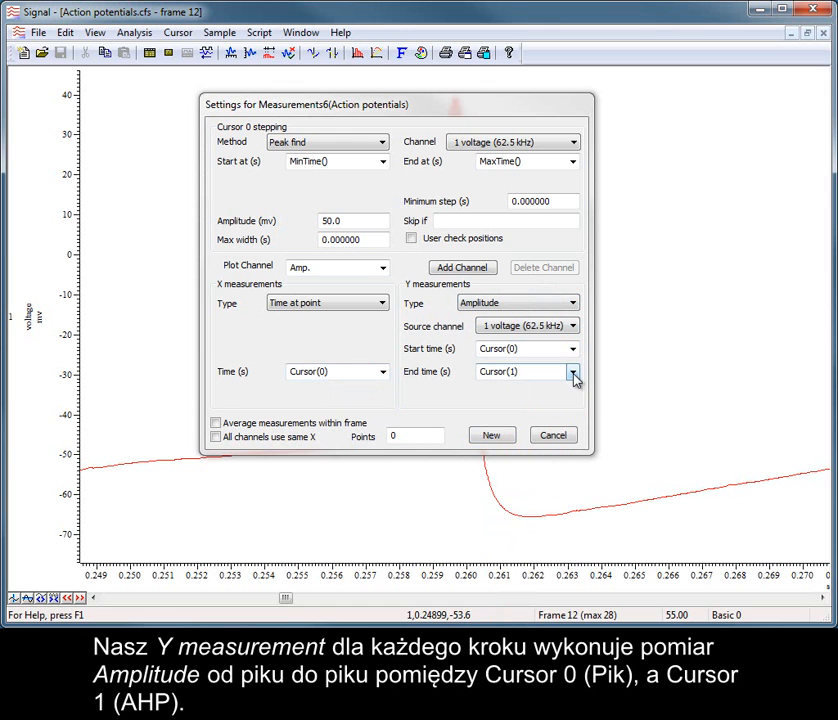
Step: Create the measurements XY view and process only the current frame of the source file
left_click(510, 437)
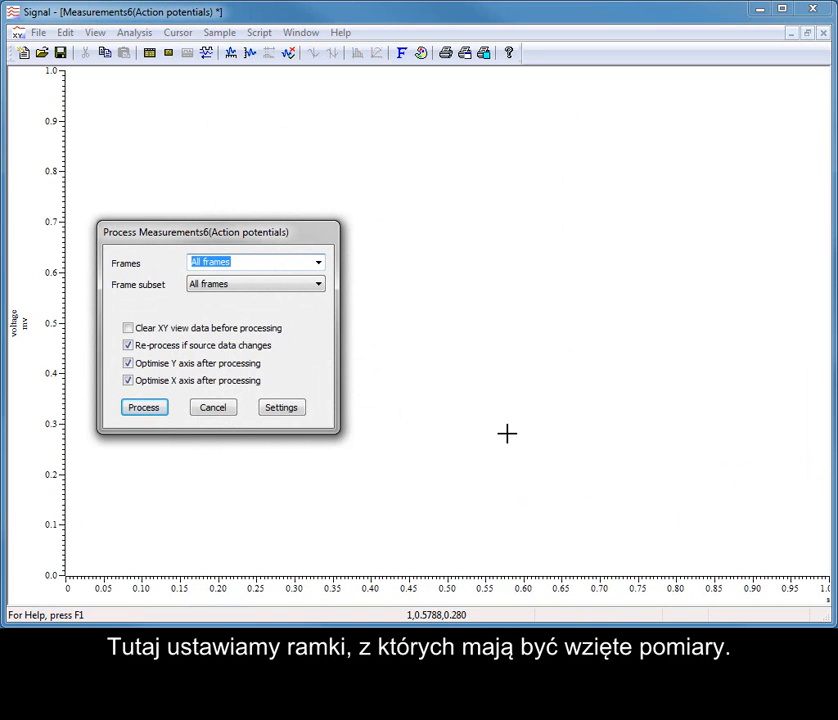
left_click(317, 263)
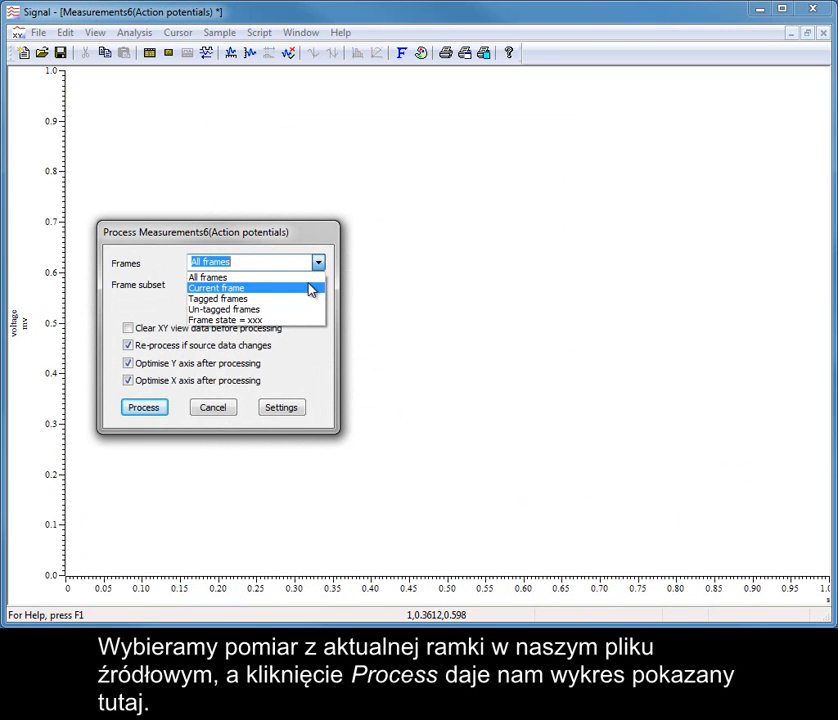
left_click(309, 287)
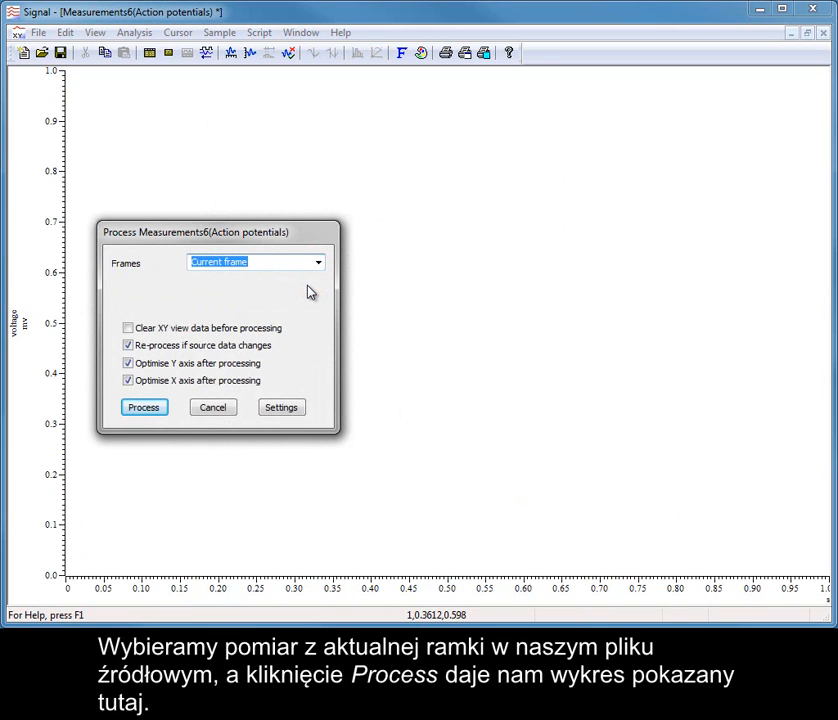
left_click(142, 408)
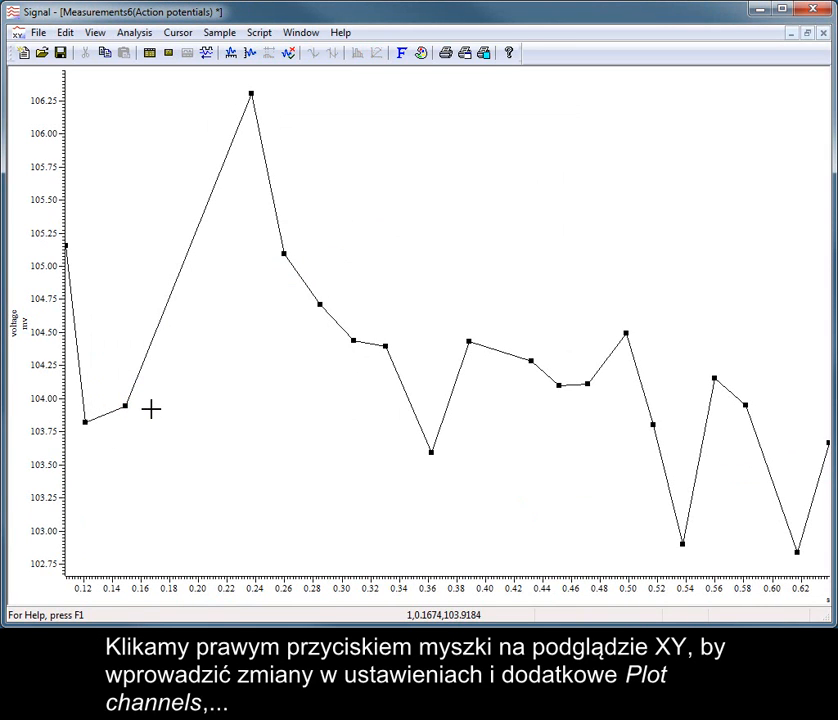
Step: Reopen the XY view's process settings and add a second plot channel named Peak
right_click(151, 409)
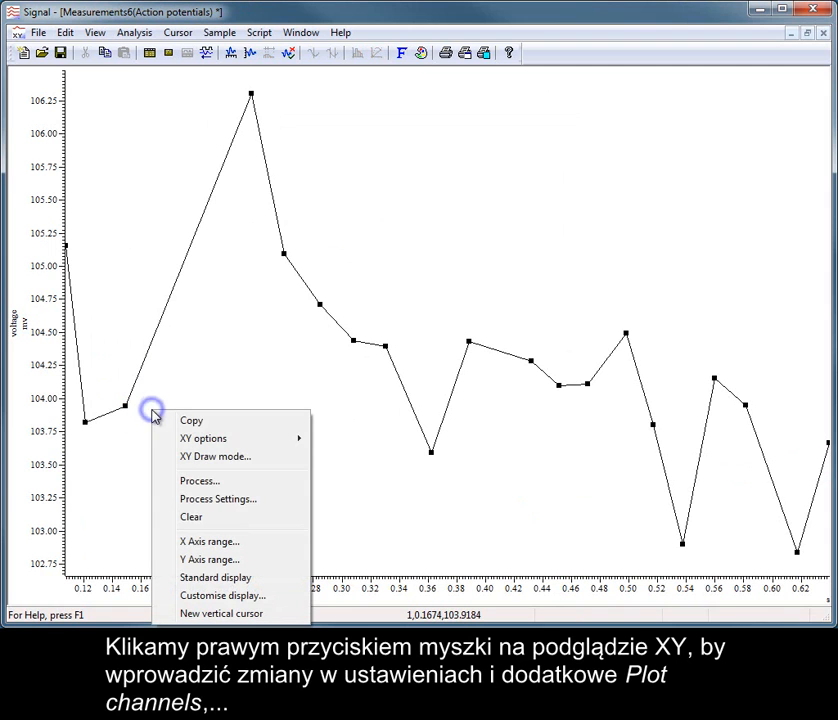
left_click(240, 499)
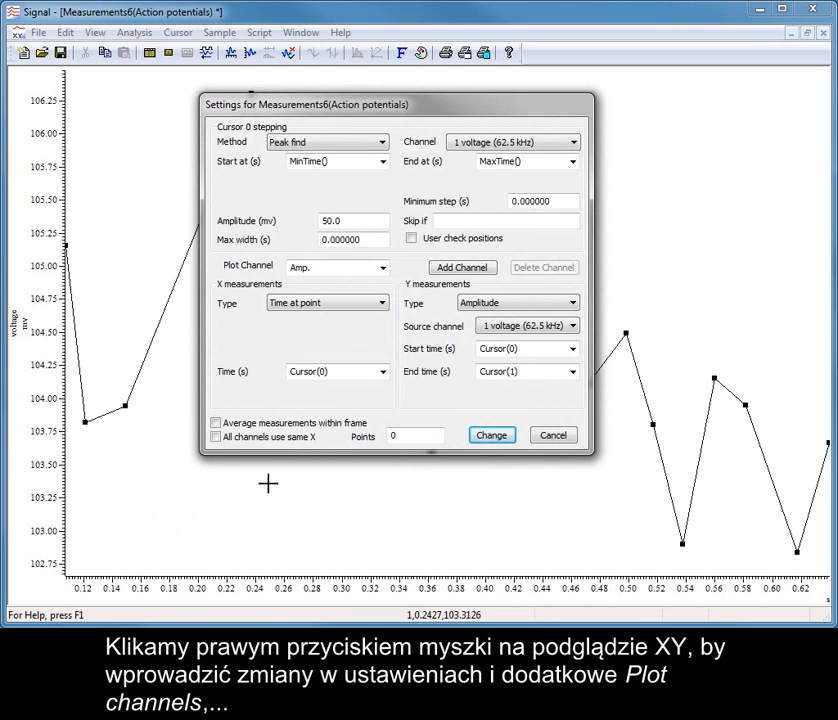
left_click(450, 270)
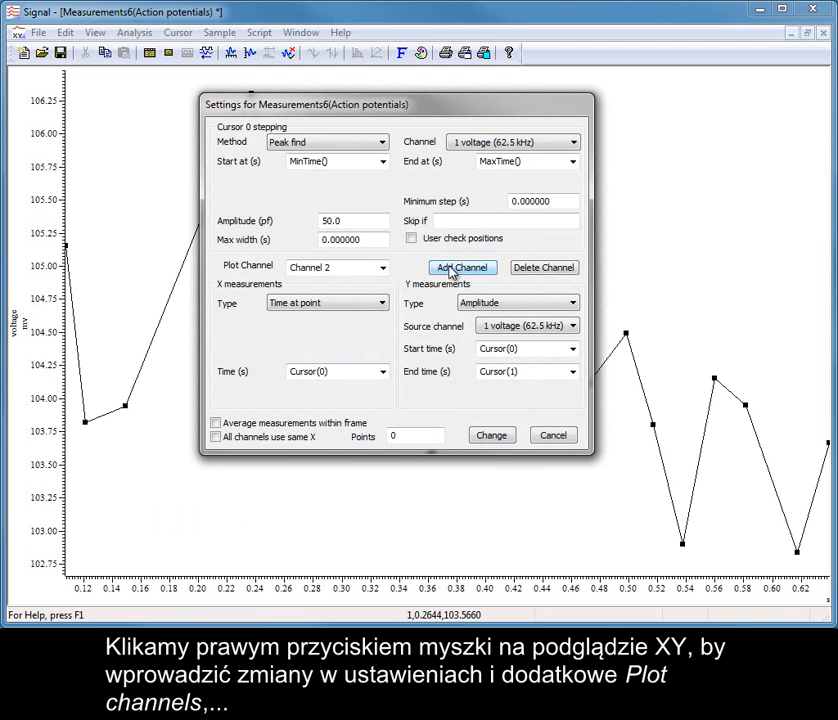
left_click(354, 272)
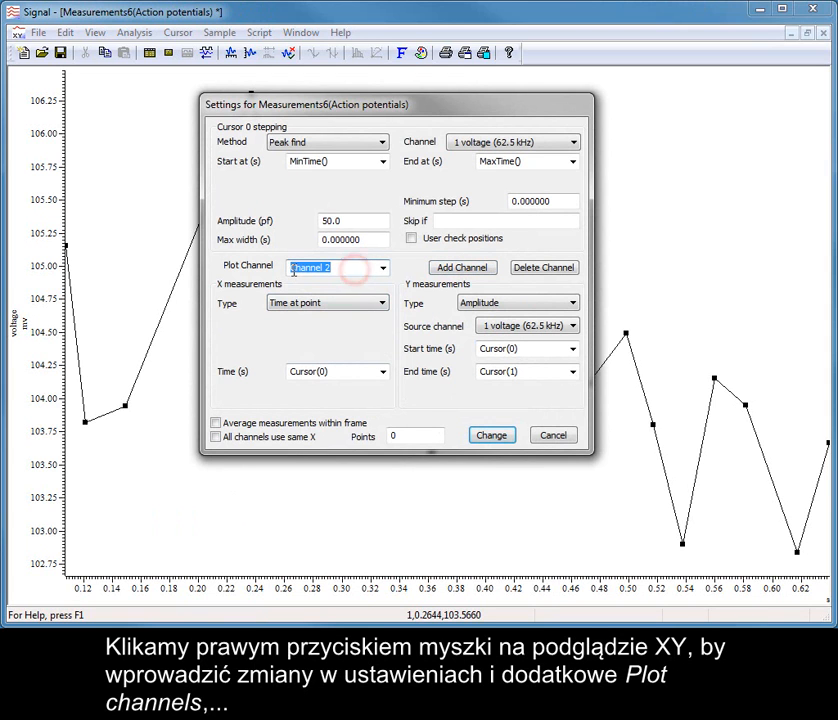
type("Feak")
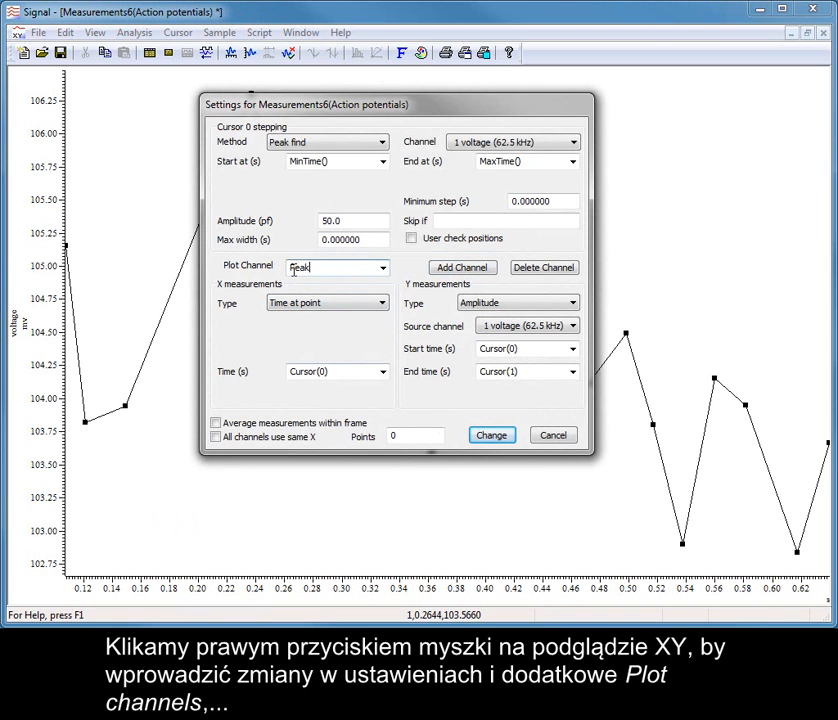
Step: Set the Peak channel's Y measurement to Value at point, taken at Cursor(0)
left_click(560, 303)
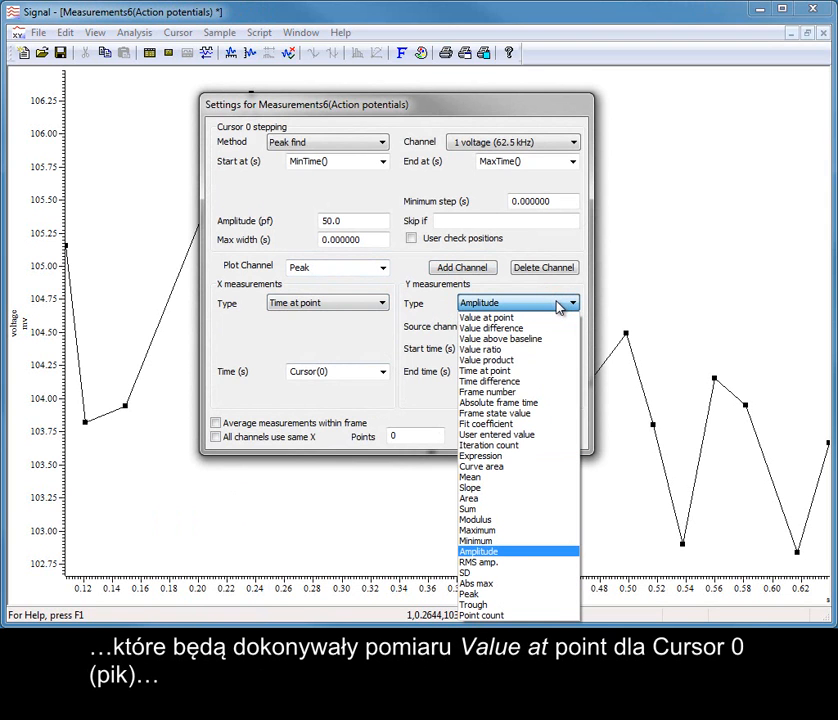
left_click(553, 317)
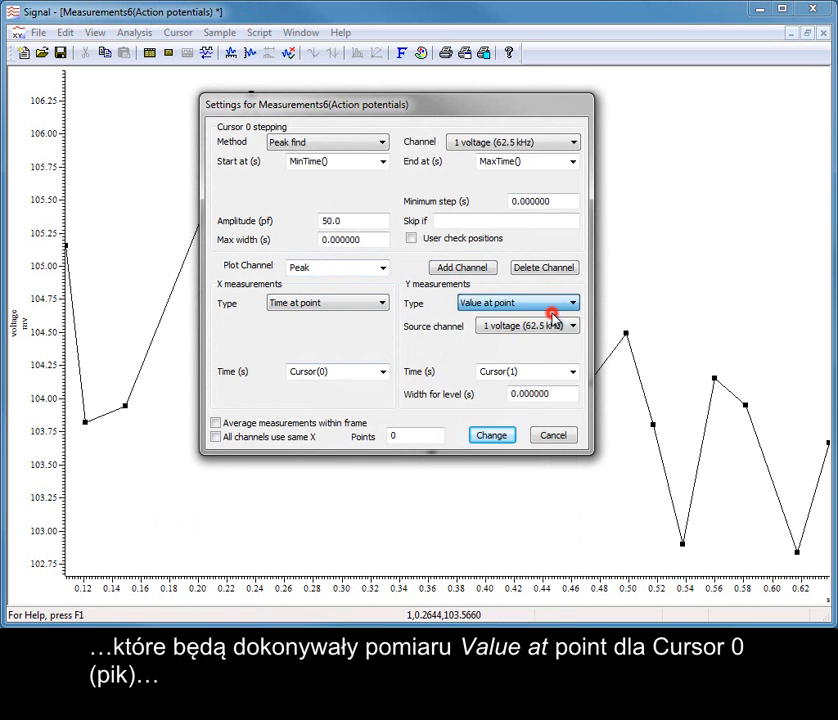
left_click(572, 375)
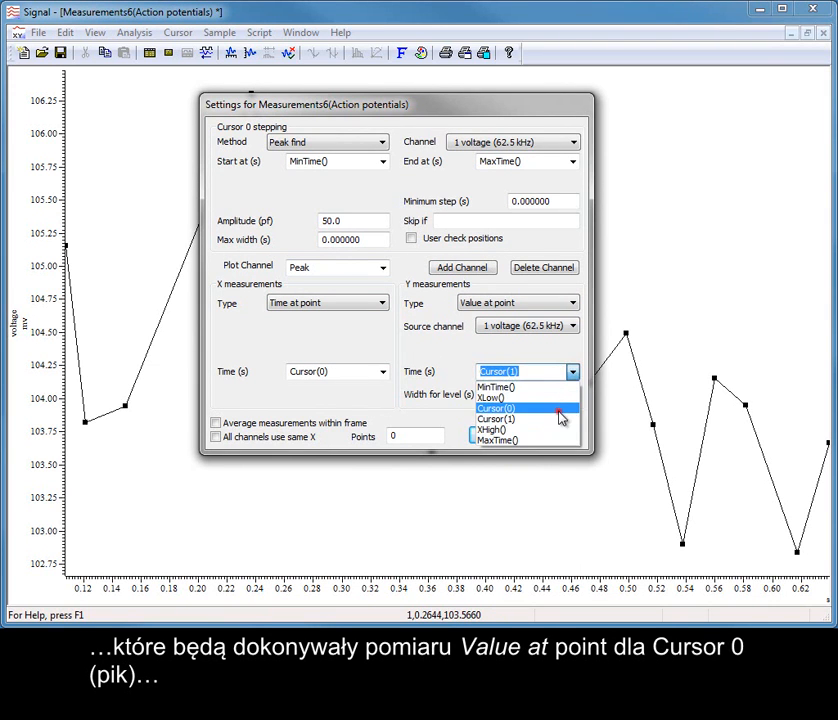
left_click(558, 411)
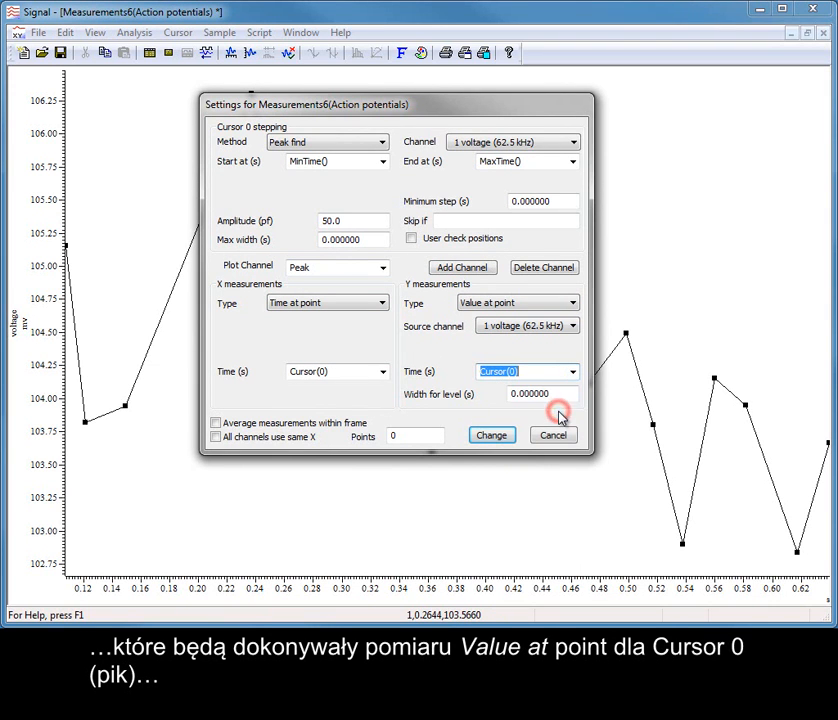
Step: Add a third plot channel named AHP with its Y measurement value taken at Cursor(1)
left_click(446, 269)
left_click(349, 267)
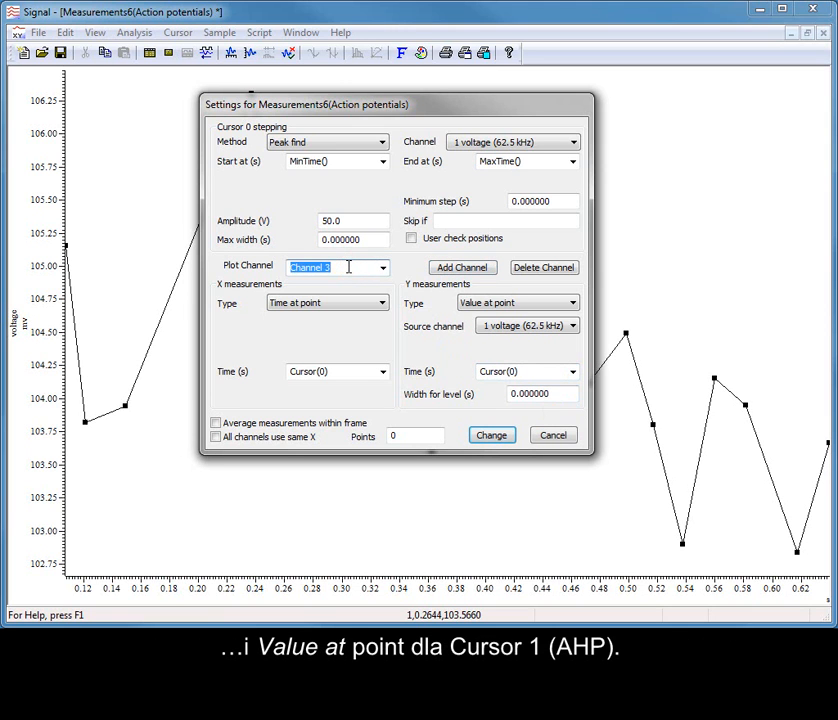
type("AHP")
left_click(573, 371)
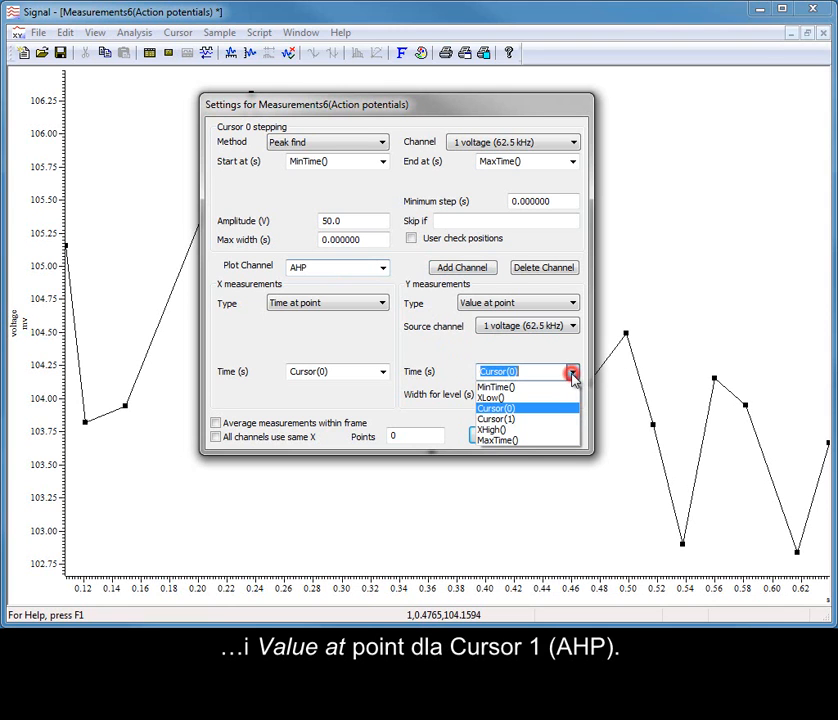
left_click(561, 420)
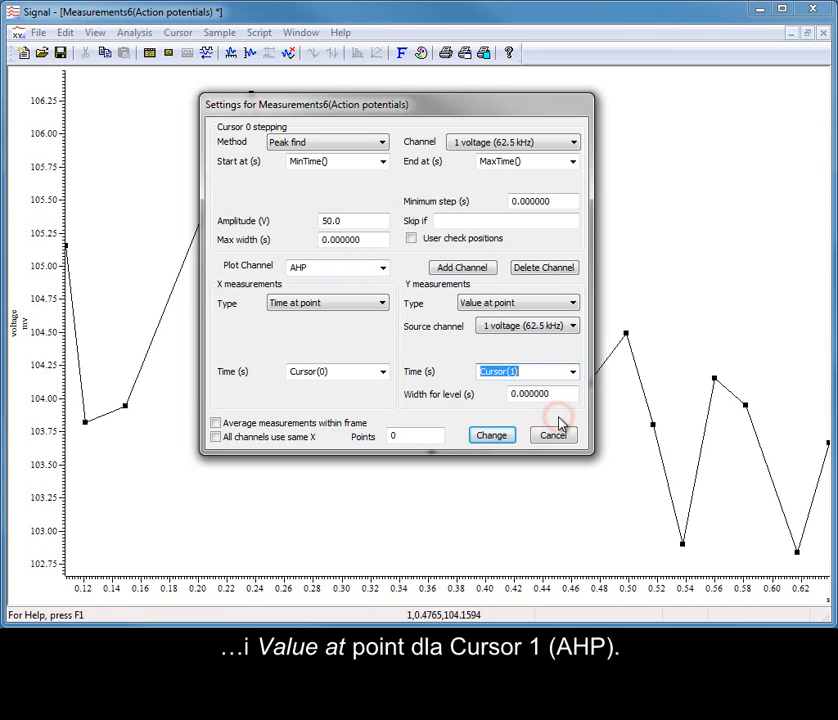
Step: Apply the changed measurement settings, accept clearing the existing plot data, and process the current frame again
left_click(489, 436)
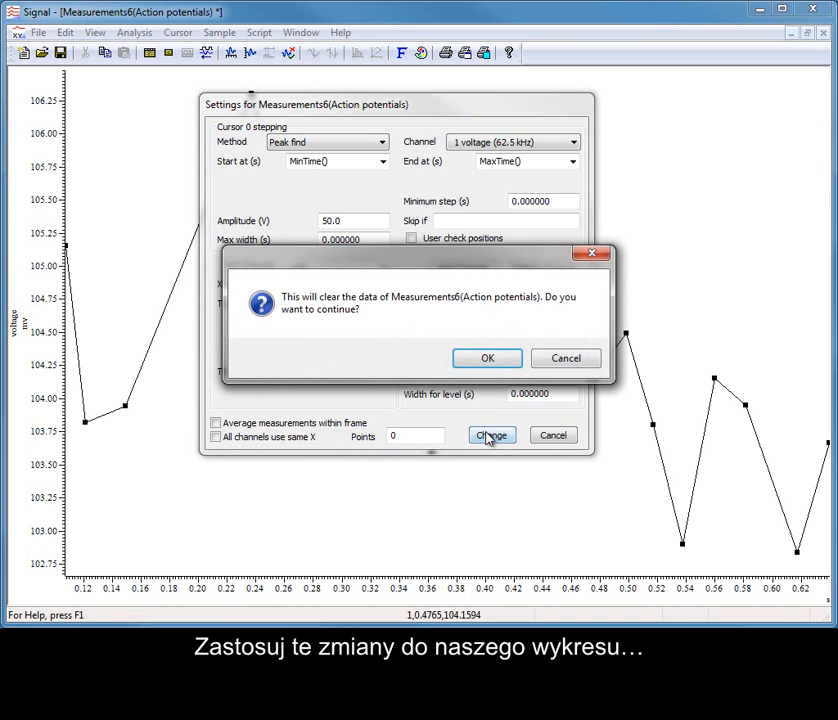
left_click(489, 357)
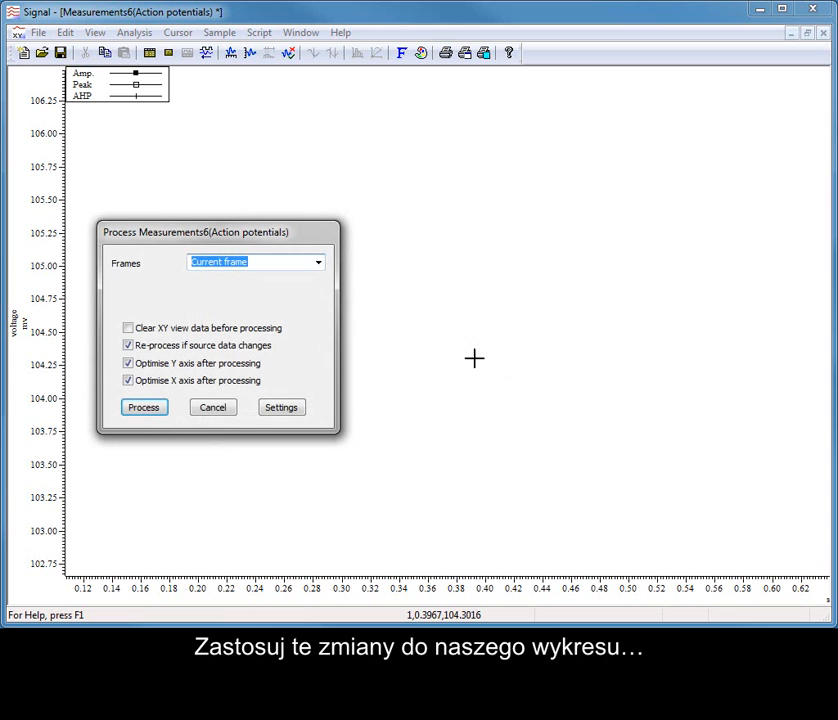
left_click(134, 418)
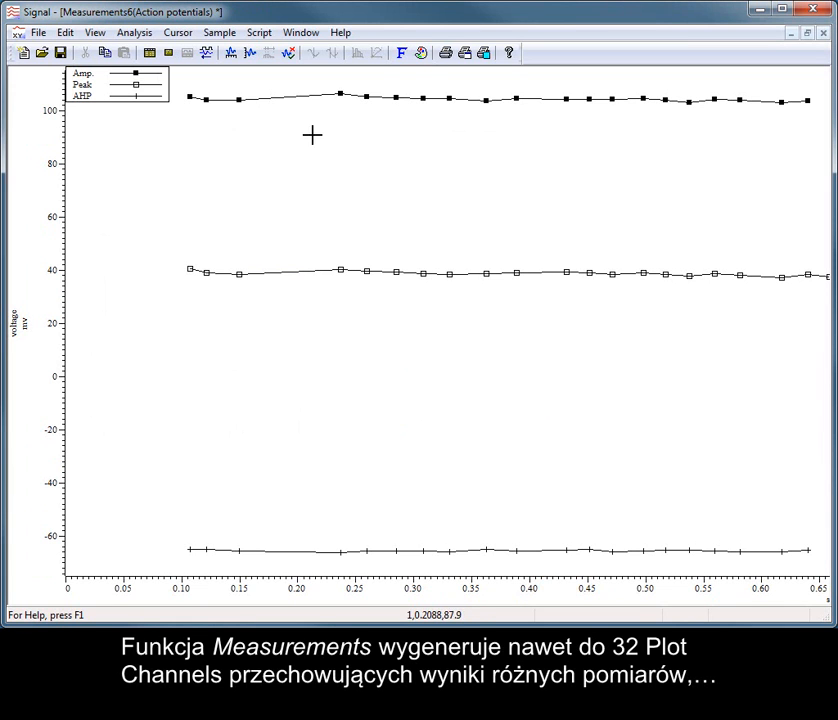
Step: Set the primary colours of the plot channels to red for Amp., blue for Peak and green for AHP
left_click(421, 53)
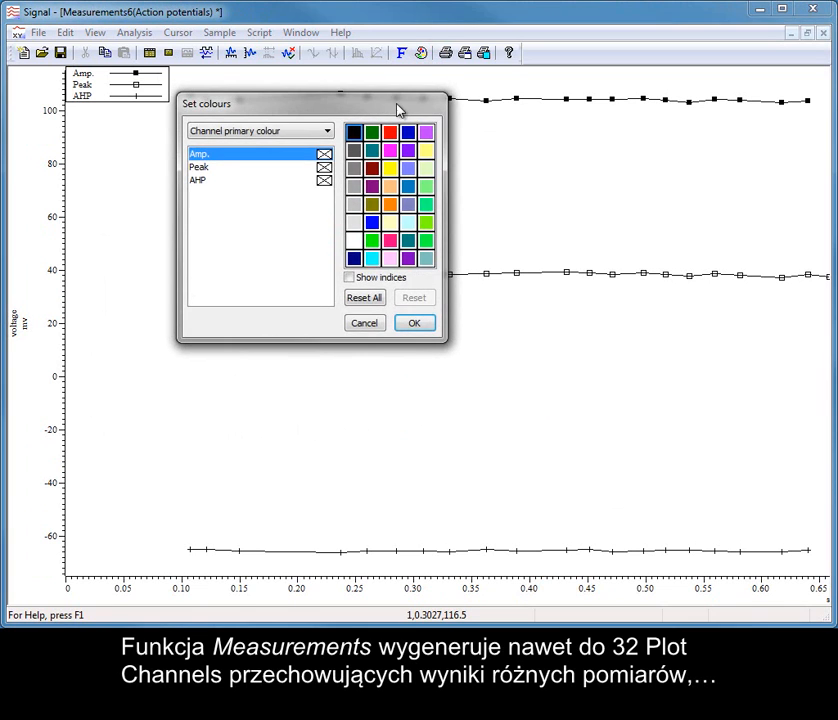
left_click(392, 134)
left_click(325, 167)
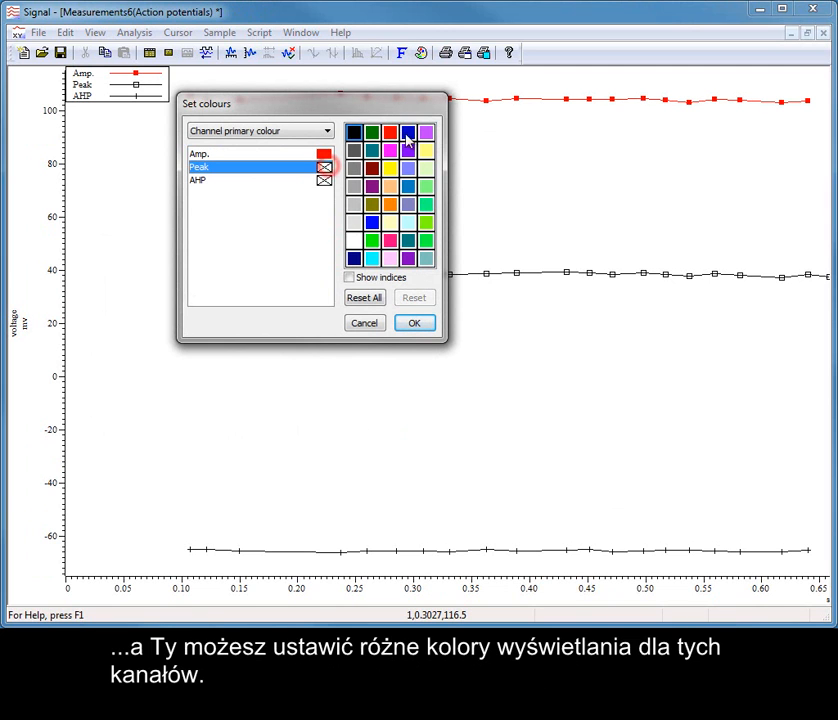
left_click(408, 132)
left_click(327, 181)
left_click(372, 132)
left_click(414, 323)
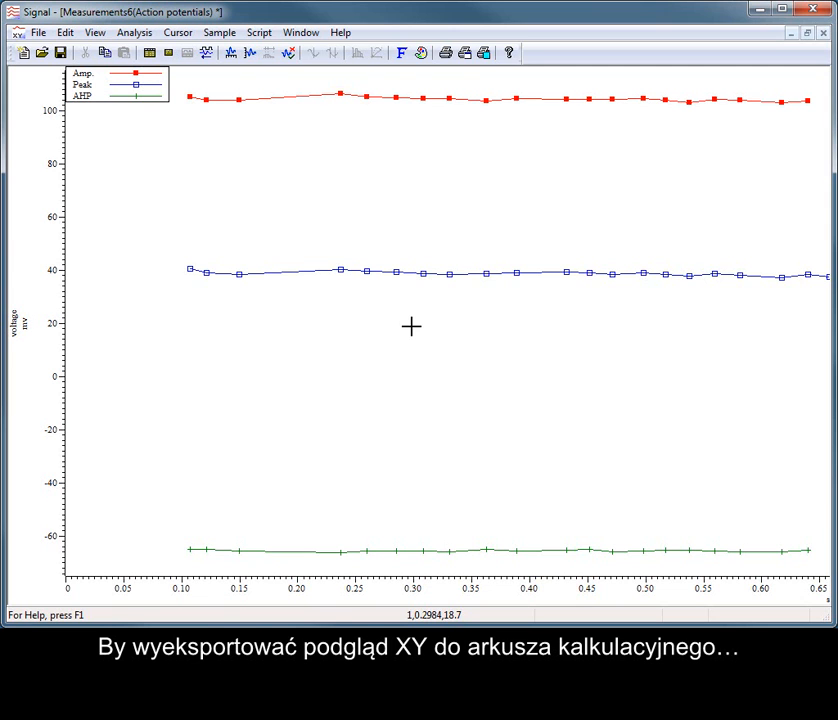
Step: Copy the XY view's data as text and create a new text document
left_click(64, 33)
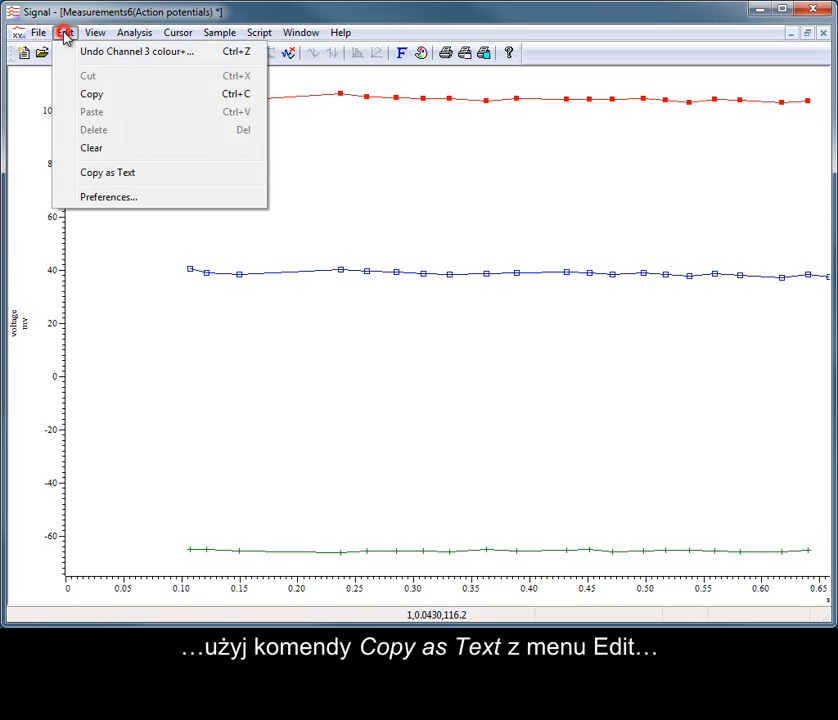
left_click(116, 172)
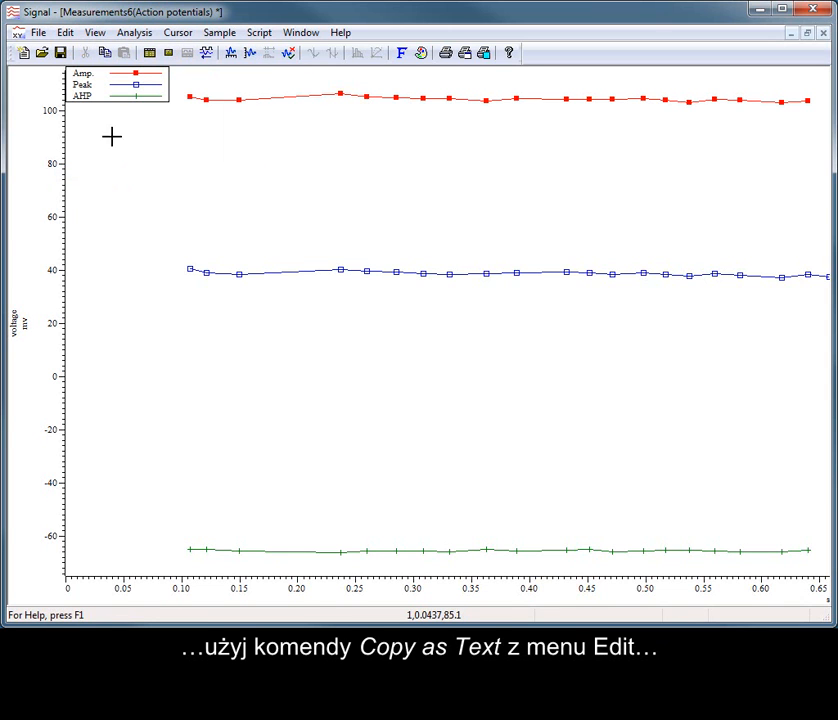
left_click(25, 53)
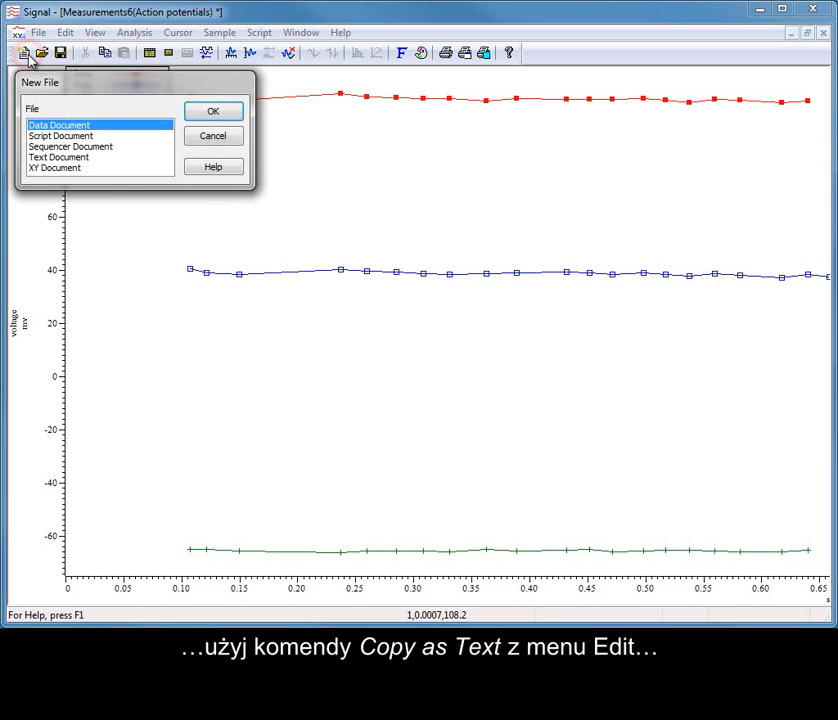
left_click(75, 157)
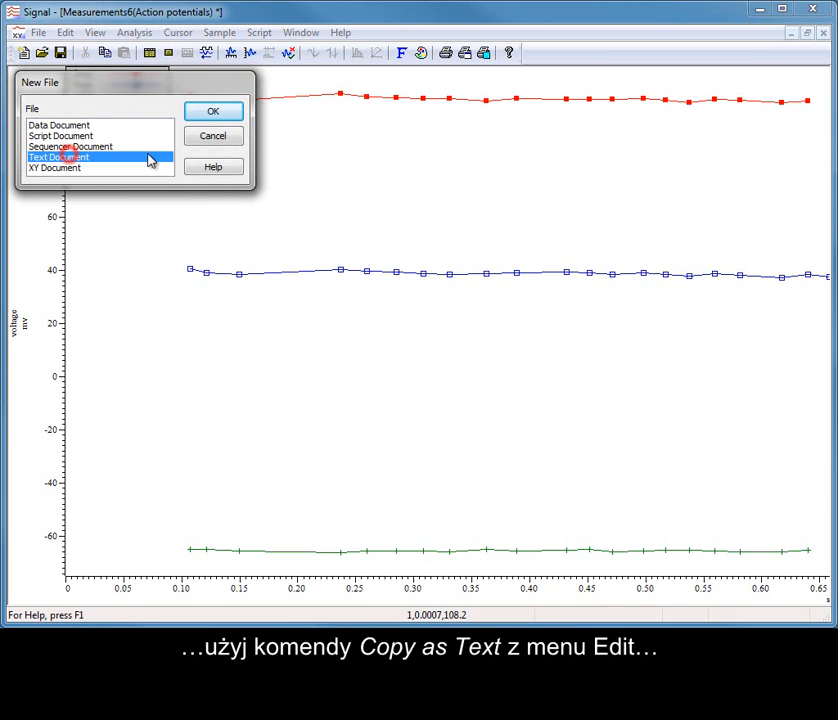
left_click(200, 112)
Step: Paste the copied measurement data into the new text document and tile the open windows vertically
right_click(200, 110)
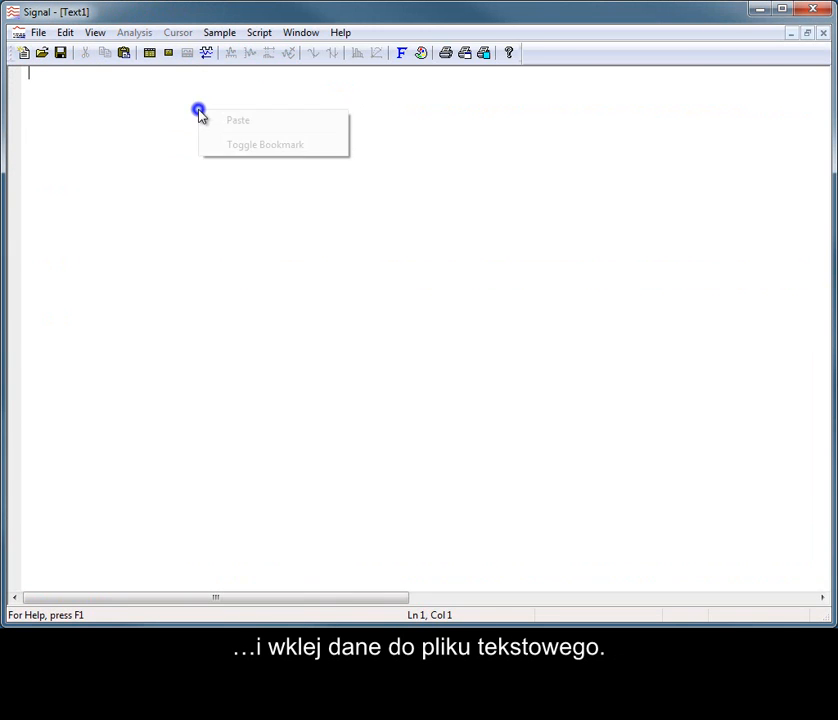
left_click(232, 119)
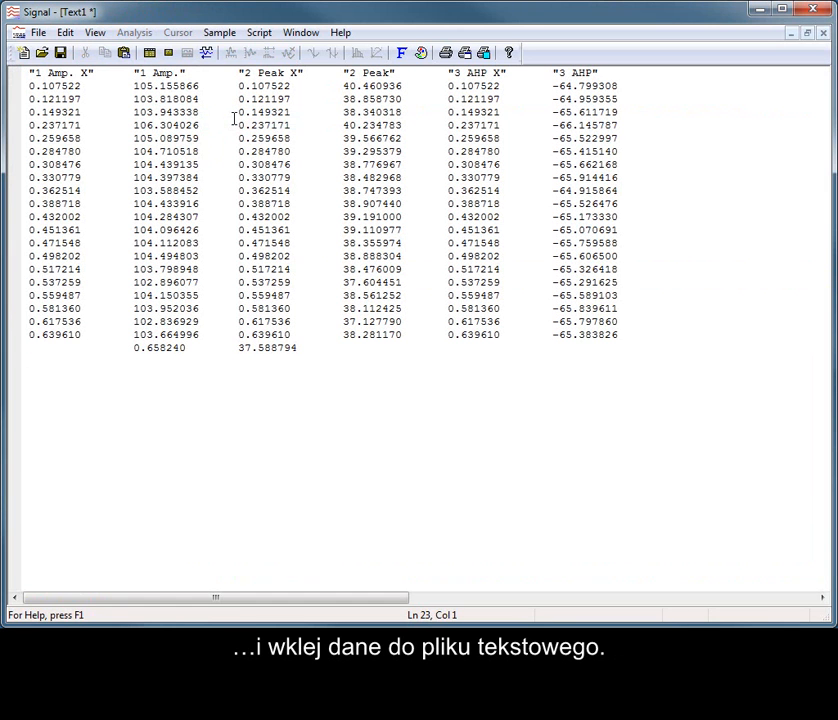
left_click(298, 34)
left_click(325, 150)
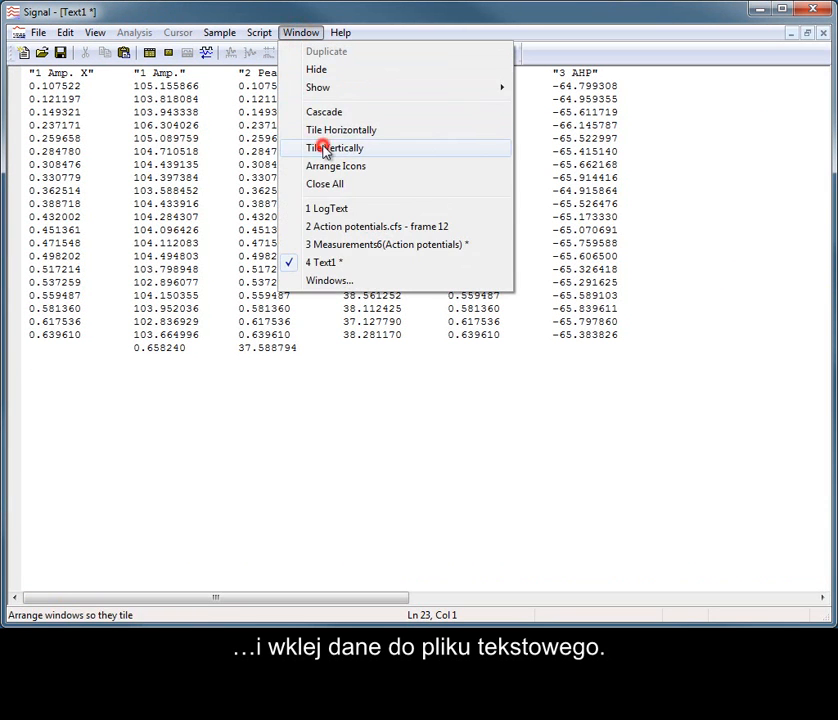